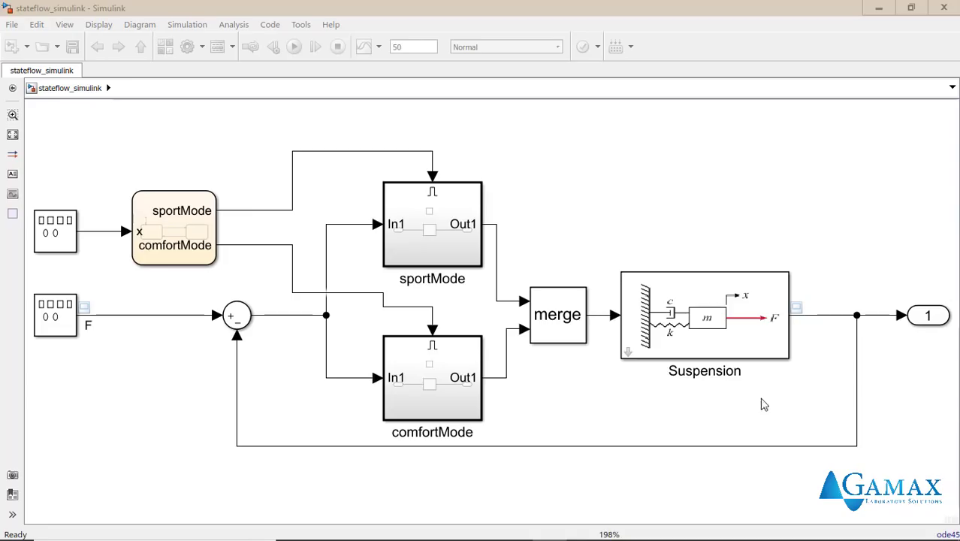
Inspect the Suspension, sportMode and comfortMode blocks by selecting each in turn.
{"action": "left_click", "coordinate": [724, 349]}
{"action": "left_click", "coordinate": [724, 249]}
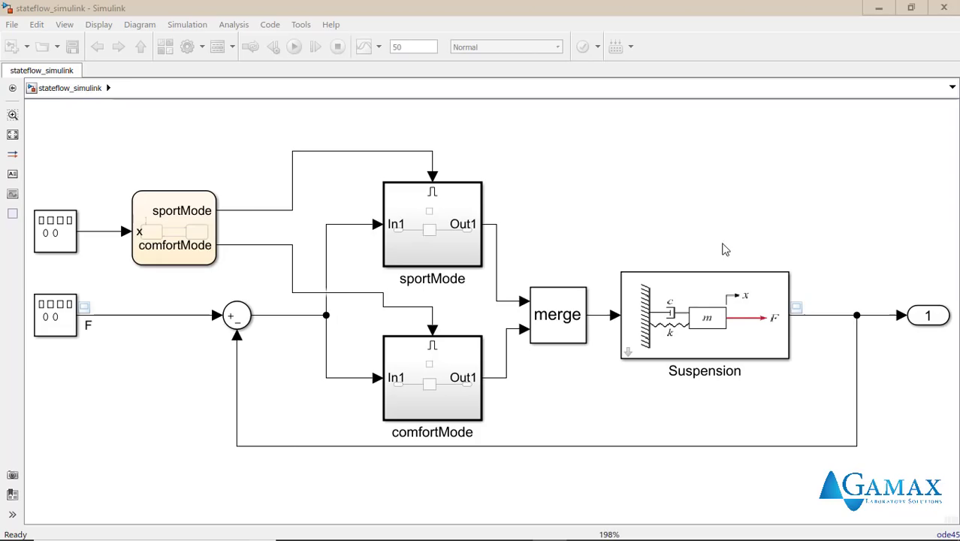
{"action": "left_click", "coordinate": [461, 239]}
{"action": "left_click", "coordinate": [450, 387]}
Simulate the suspension model to 50 s and open the Scope plotting x and F.
{"action": "left_click", "coordinate": [199, 133]}
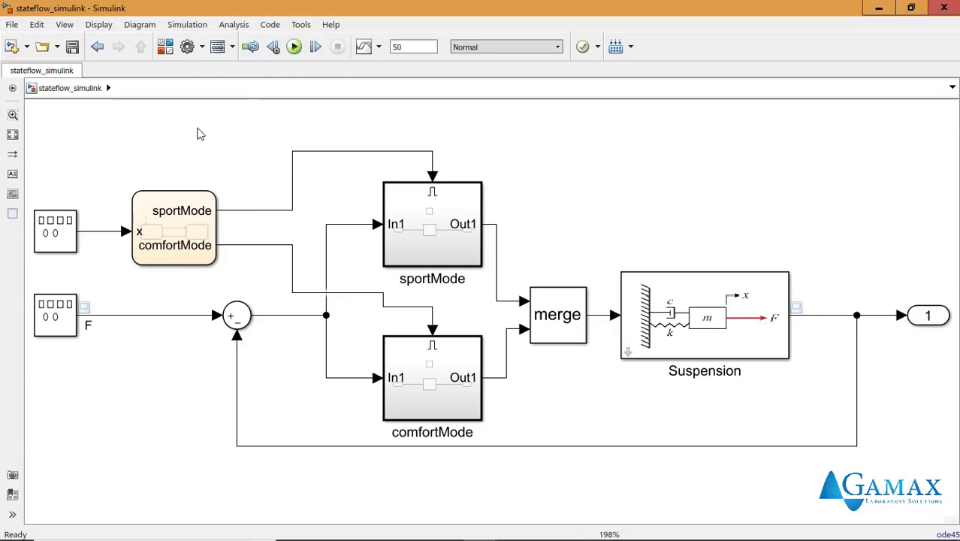
{"action": "left_click", "coordinate": [295, 48]}
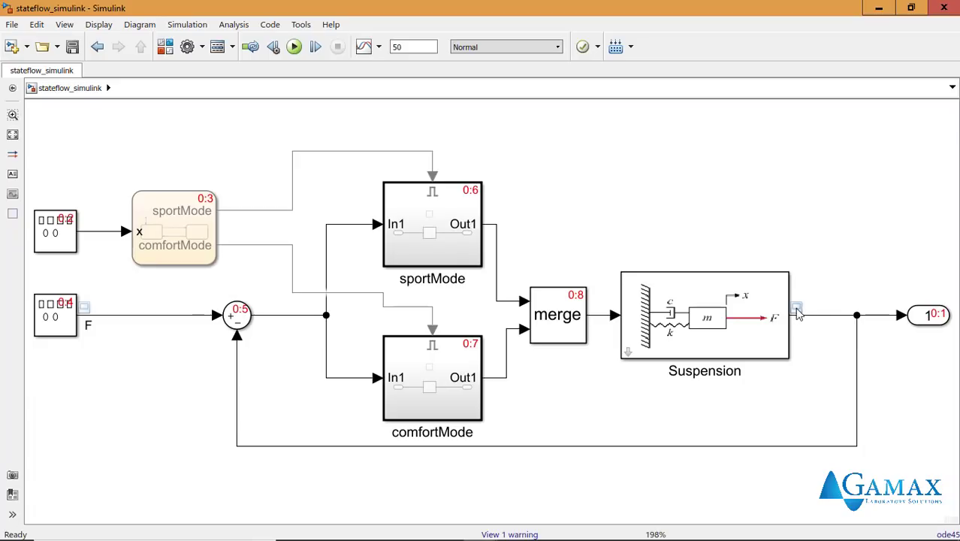
{"action": "double_click", "coordinate": [796, 310]}
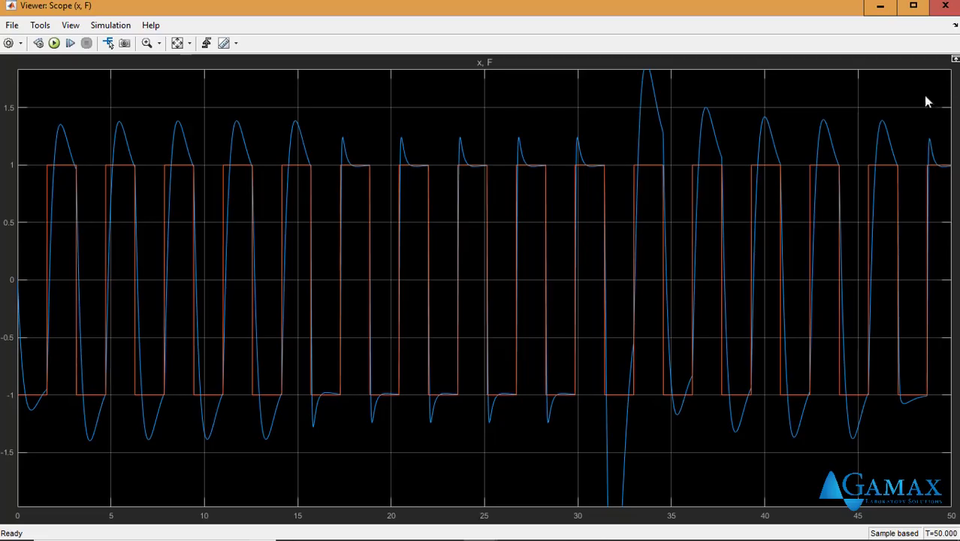
{"action": "left_click", "coordinate": [944, 6]}
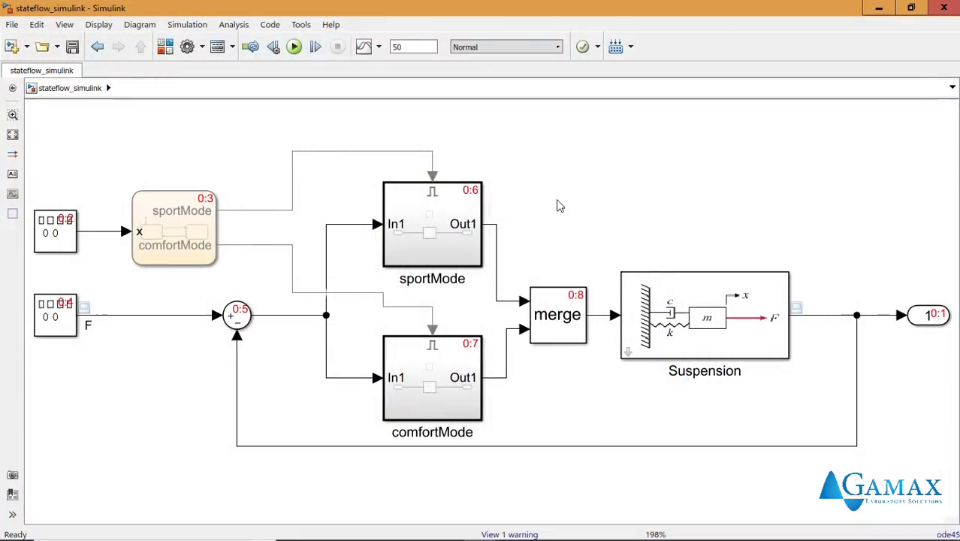
{"action": "double_click", "coordinate": [422, 234]}
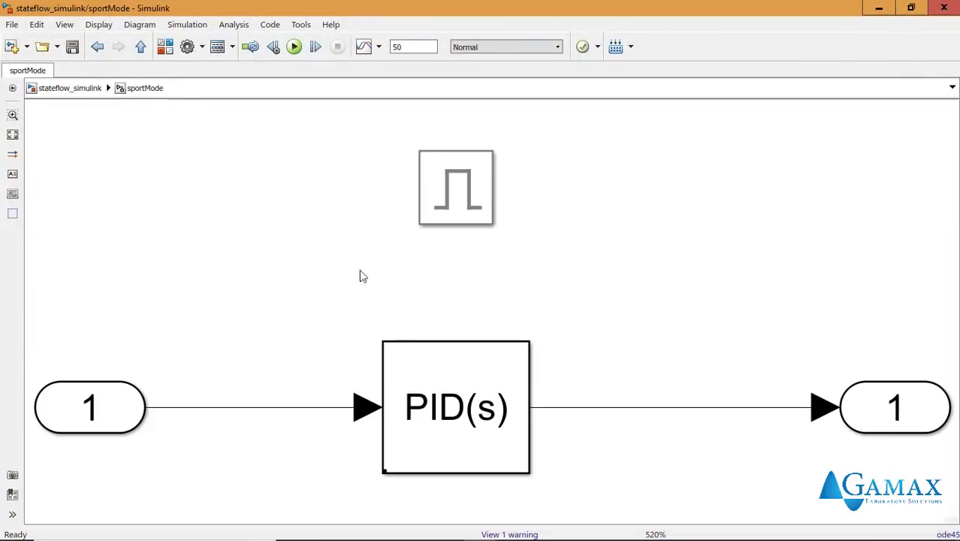
{"action": "left_click", "coordinate": [140, 46]}
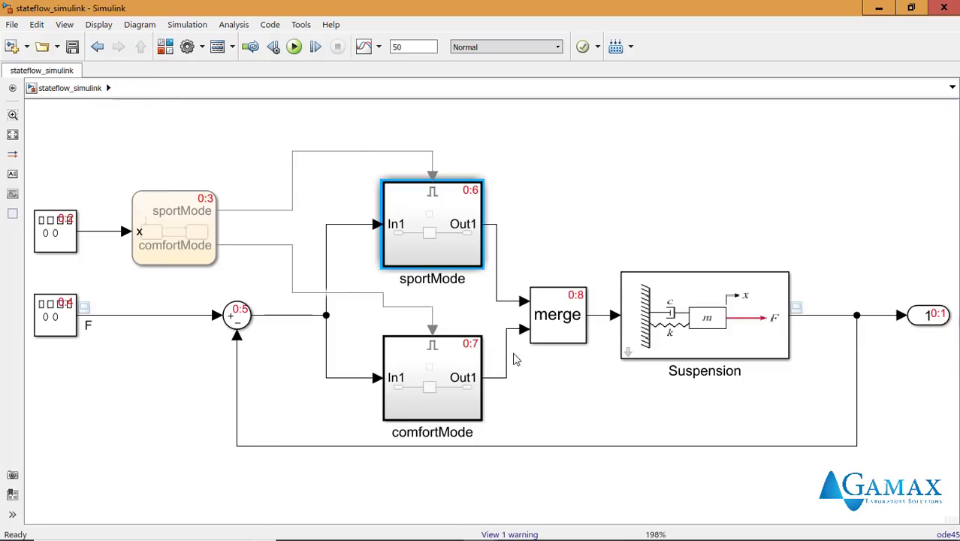
{"action": "double_click", "coordinate": [443, 368]}
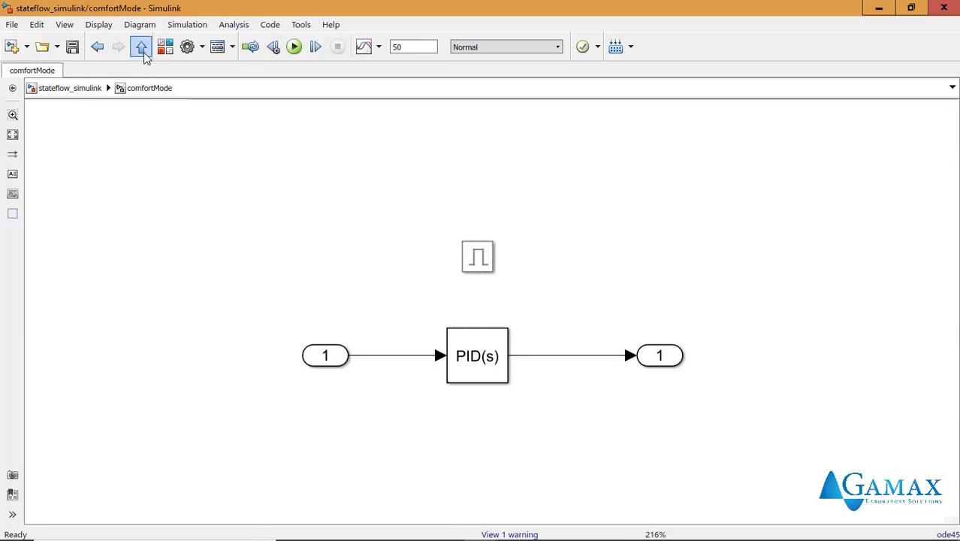
{"action": "left_click", "coordinate": [140, 47]}
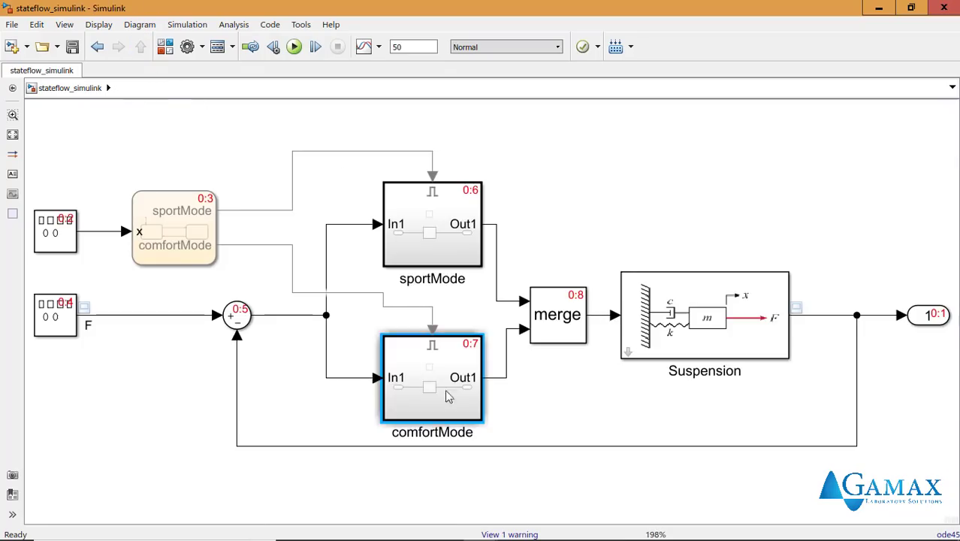
{"action": "double_click", "coordinate": [177, 226]}
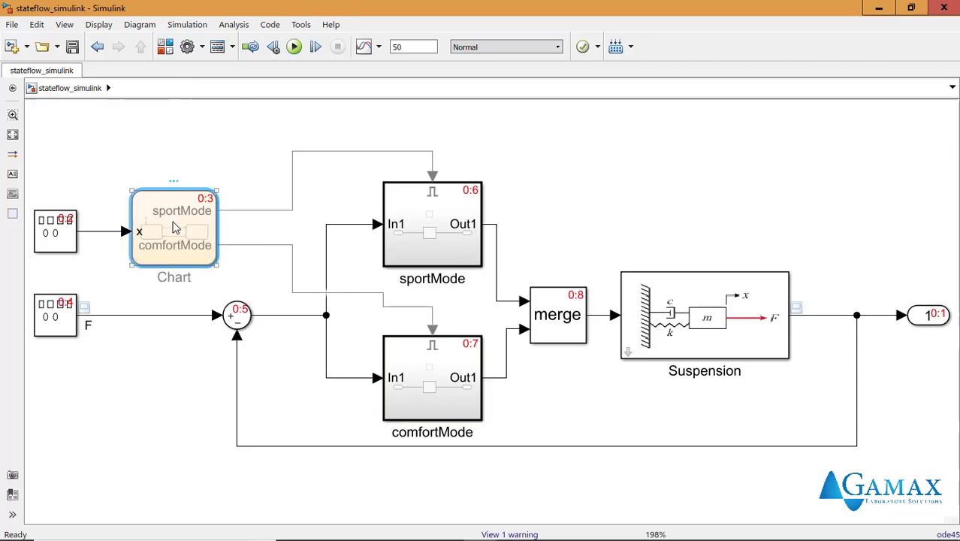
{"action": "key", "text": "space"}
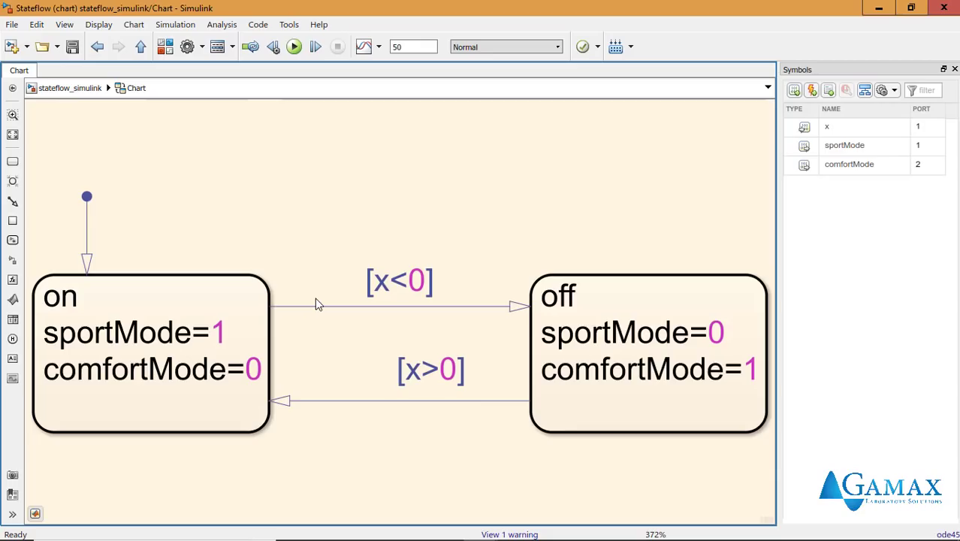
{"action": "left_click", "coordinate": [954, 68]}
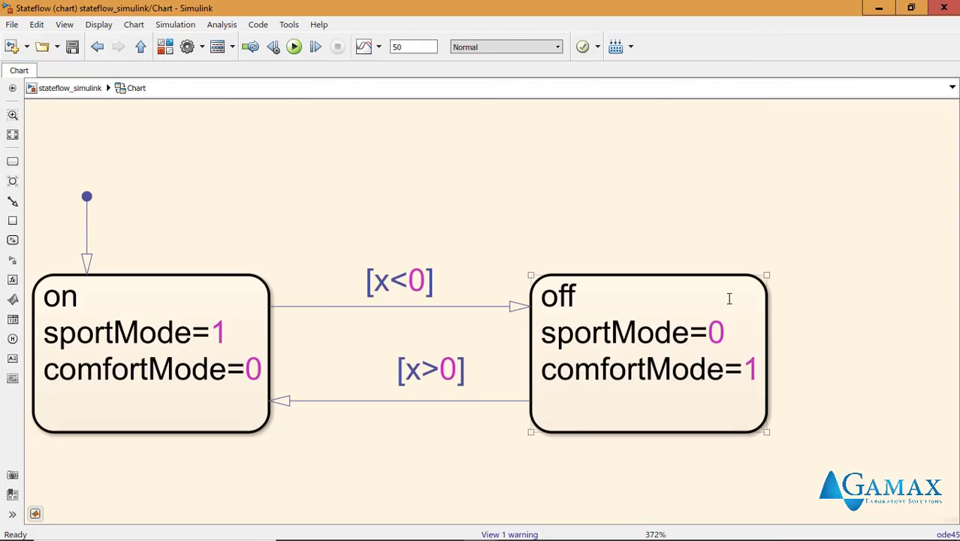
{"action": "left_click", "coordinate": [552, 272]}
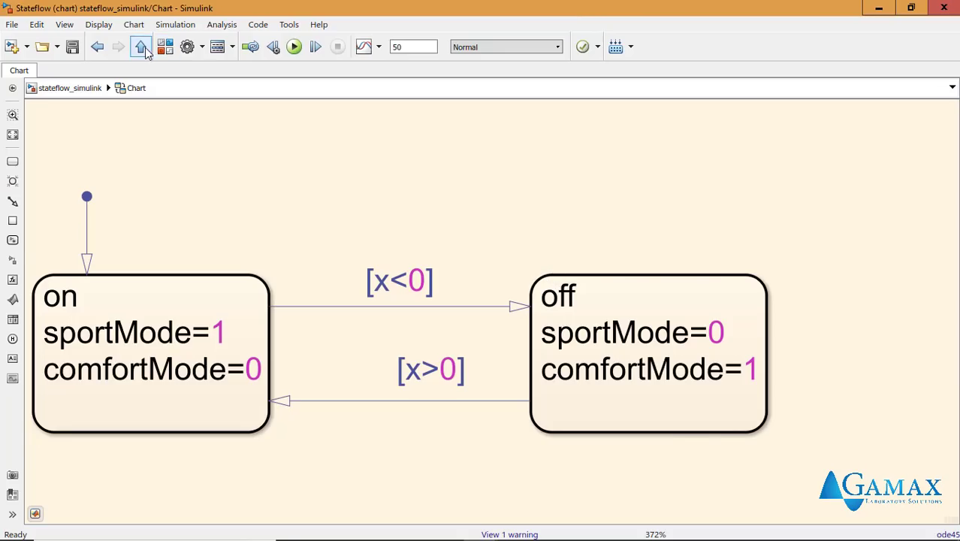
{"action": "left_click", "coordinate": [142, 48]}
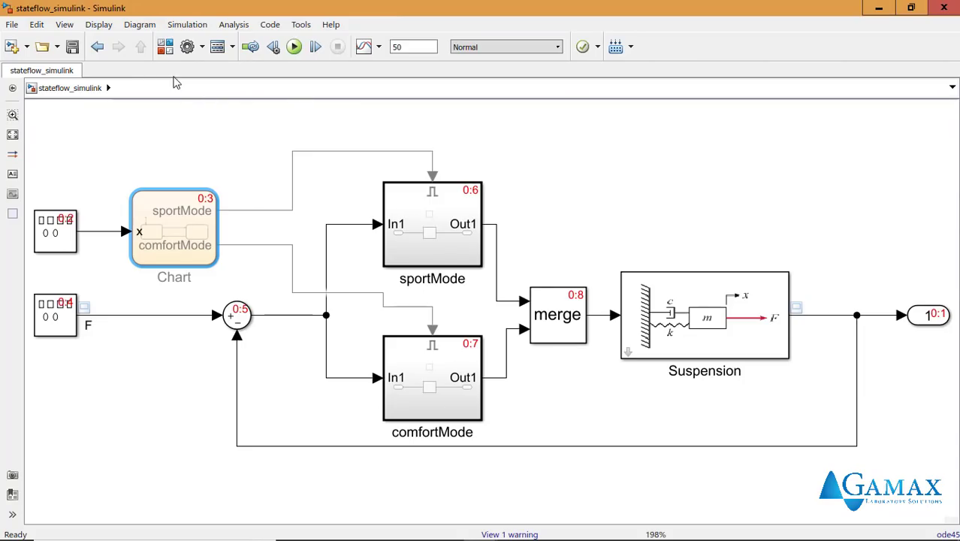
Open the Stateflow chart and delete all its existing states and transitions.
{"action": "double_click", "coordinate": [179, 233]}
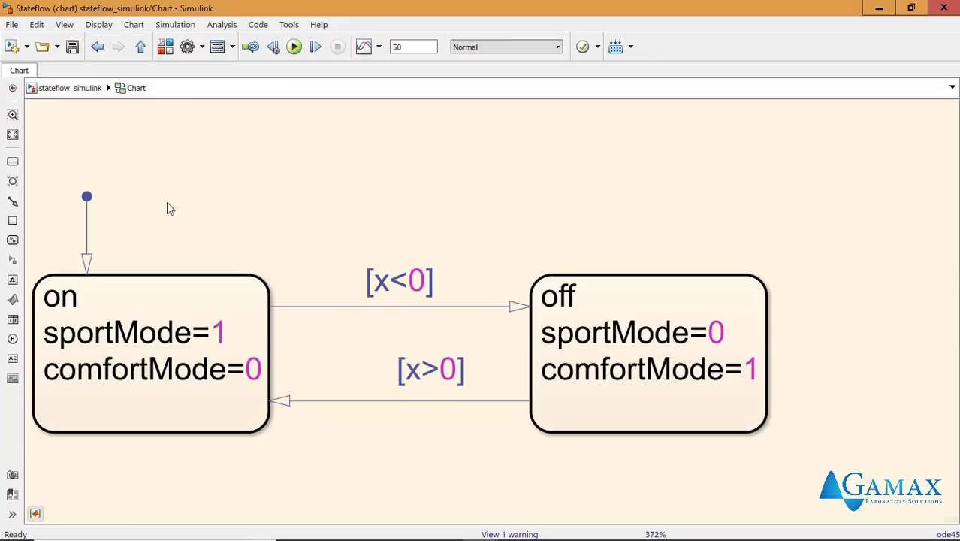
{"action": "left_click_drag", "start_coordinate": [56, 159], "coordinate": [698, 450]}
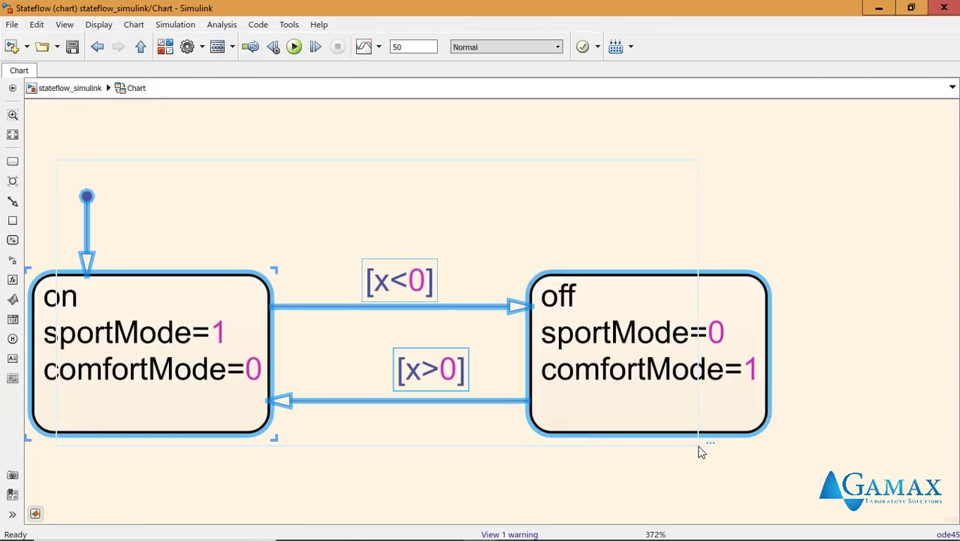
{"action": "key", "text": "Delete"}
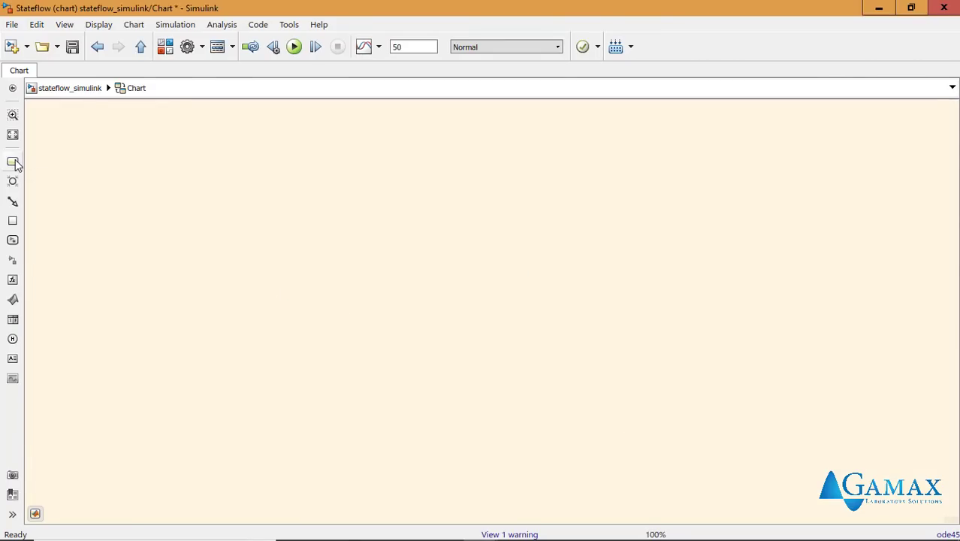
Replace a mistakenly placed plain state with a Simulink-based state named on.
{"action": "left_click", "coordinate": [13, 162]}
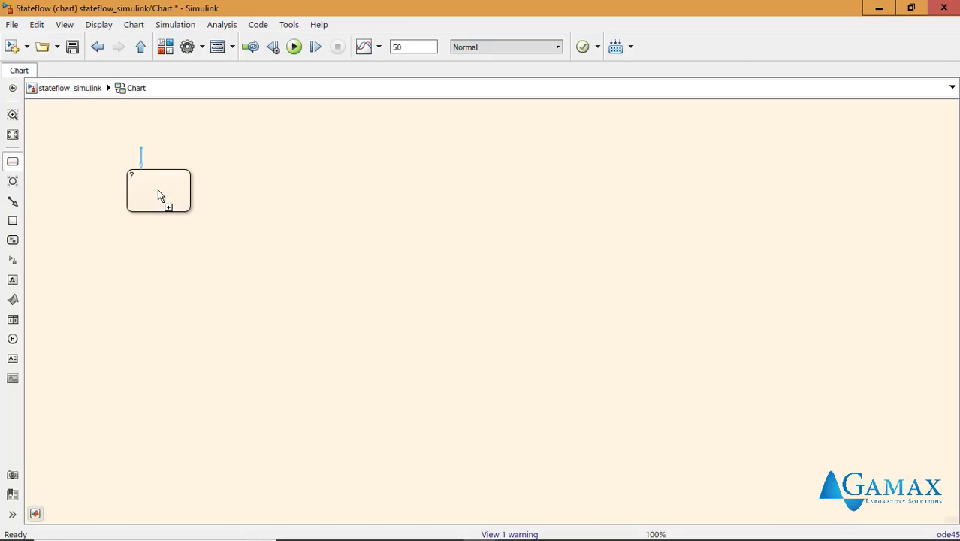
{"action": "left_click", "coordinate": [158, 189]}
{"action": "left_click_drag", "start_coordinate": [78, 133], "coordinate": [268, 236]}
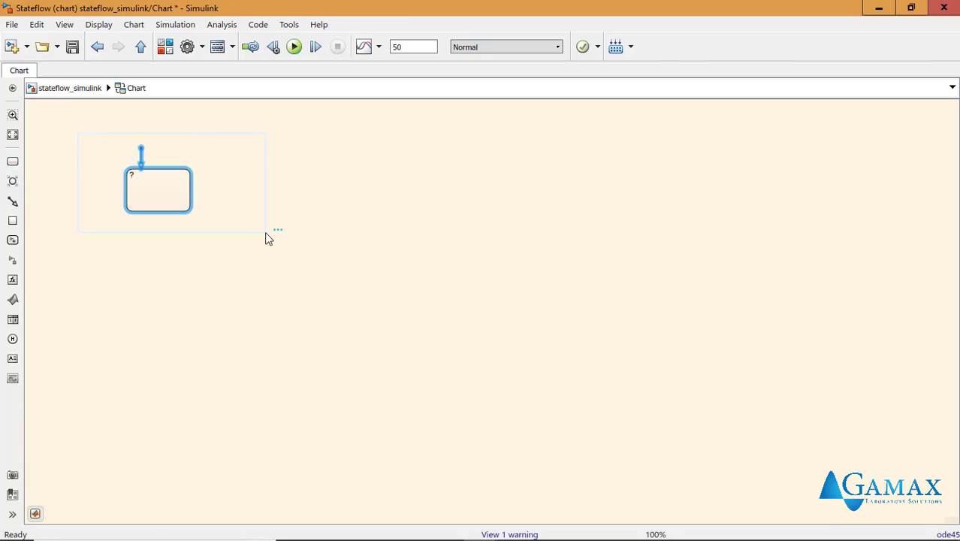
{"action": "key", "text": "Delete"}
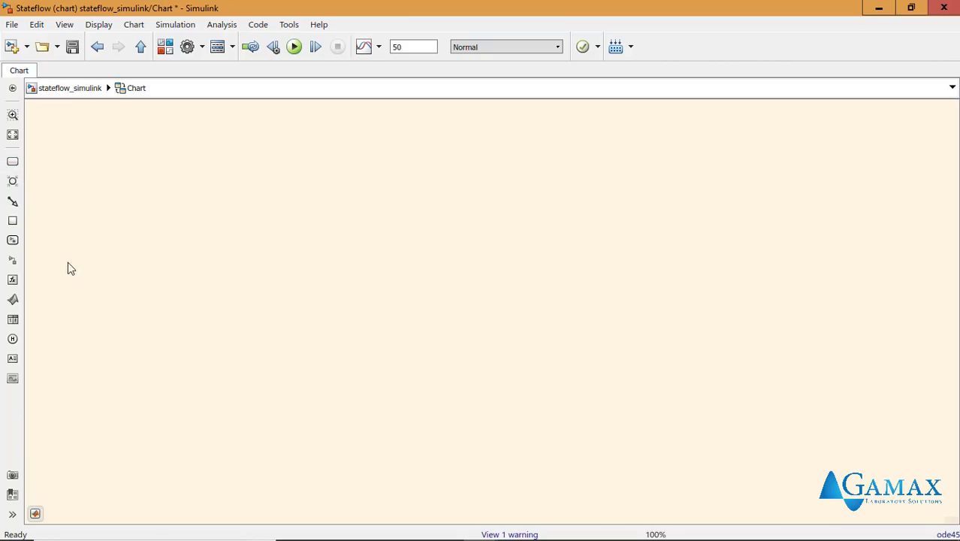
{"action": "left_click", "coordinate": [12, 241]}
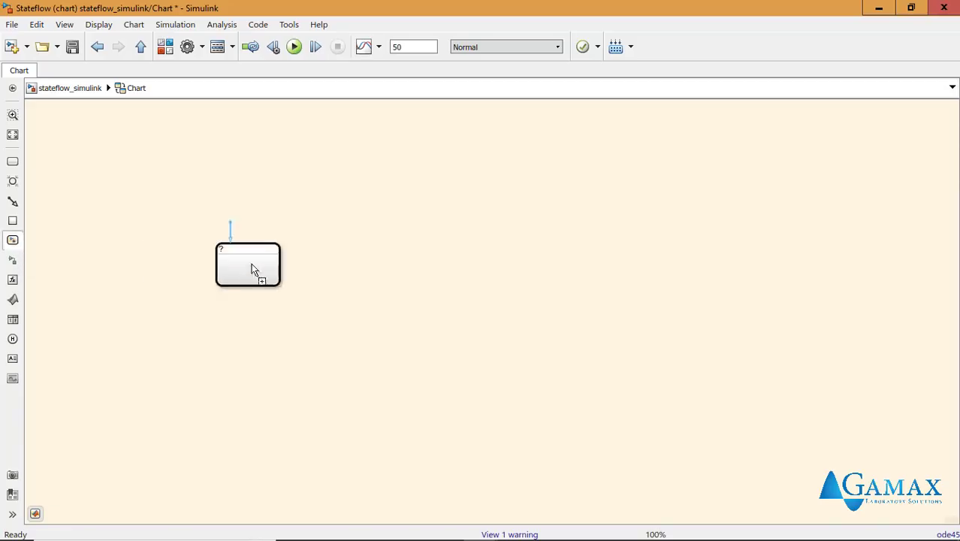
{"action": "left_click", "coordinate": [236, 260]}
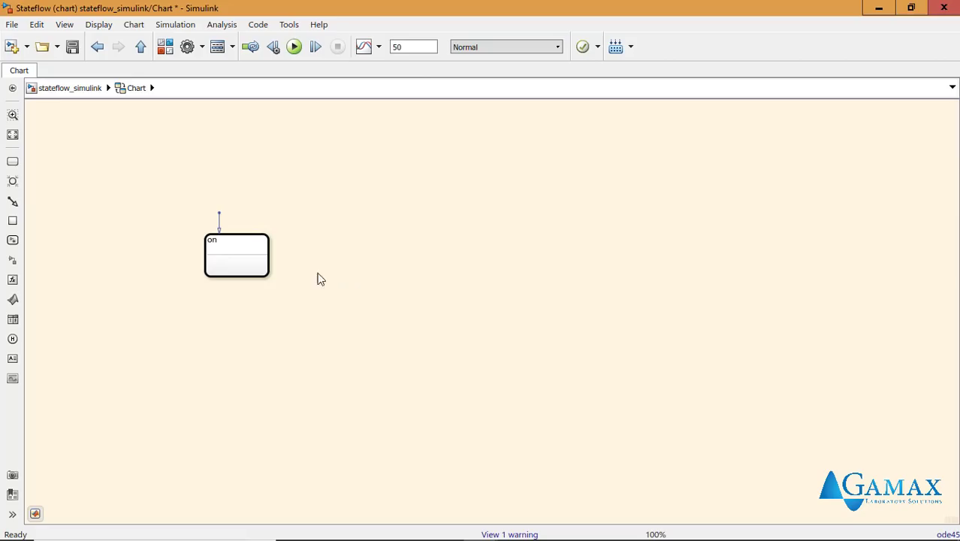
Copy the on state into a new off state and connect transitions both ways.
{"action": "left_click", "coordinate": [240, 247]}
{"action": "left_click_drag", "start_coordinate": [240, 247], "coordinate": [392, 251]}
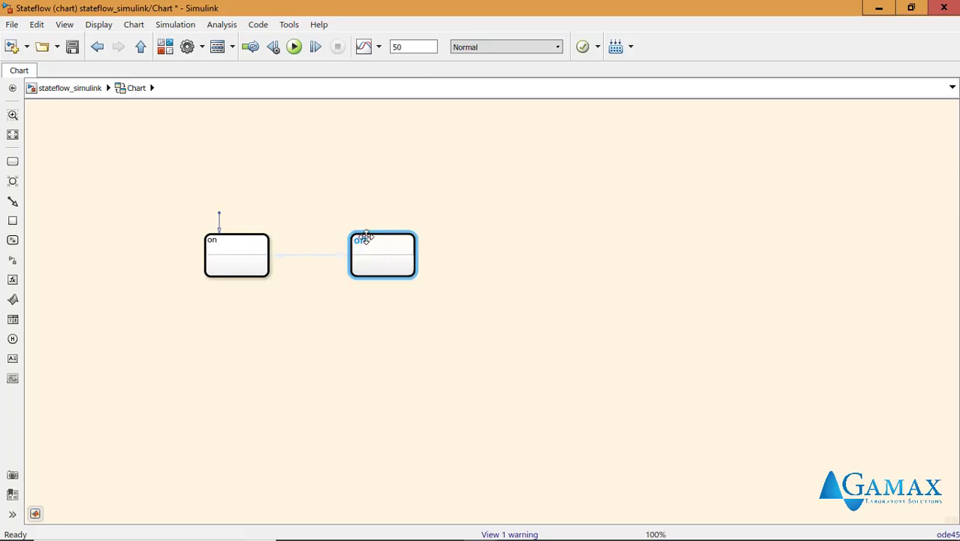
{"action": "left_click", "coordinate": [338, 265]}
{"action": "left_click", "coordinate": [321, 243]}
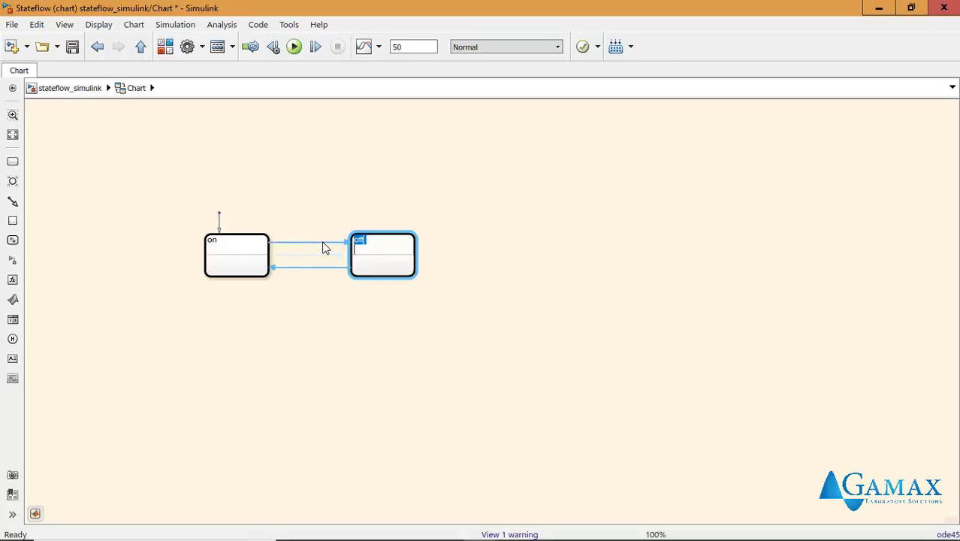
{"action": "left_click", "coordinate": [323, 247]}
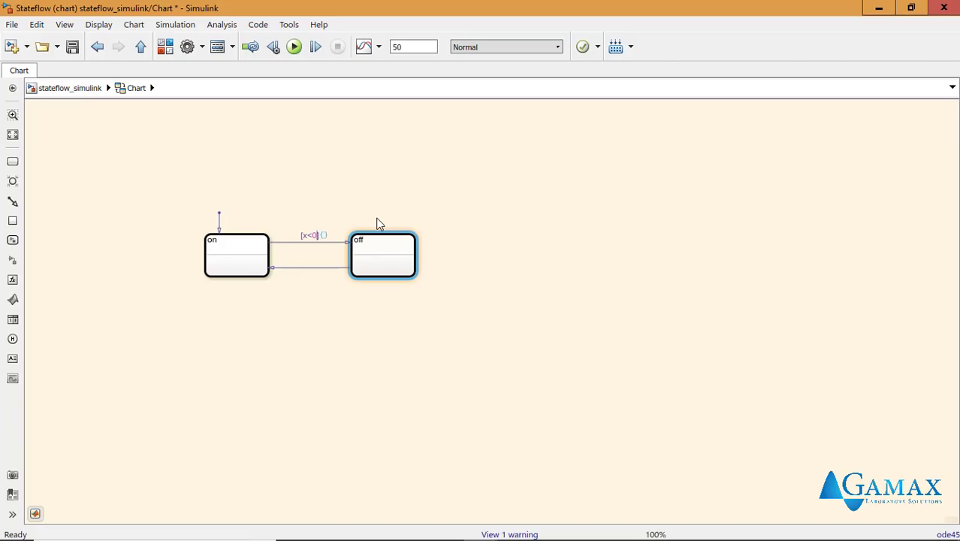
Label the off-to-on transition [x>0] and move both condition labels clear of their arrows.
{"action": "left_click", "coordinate": [310, 268]}
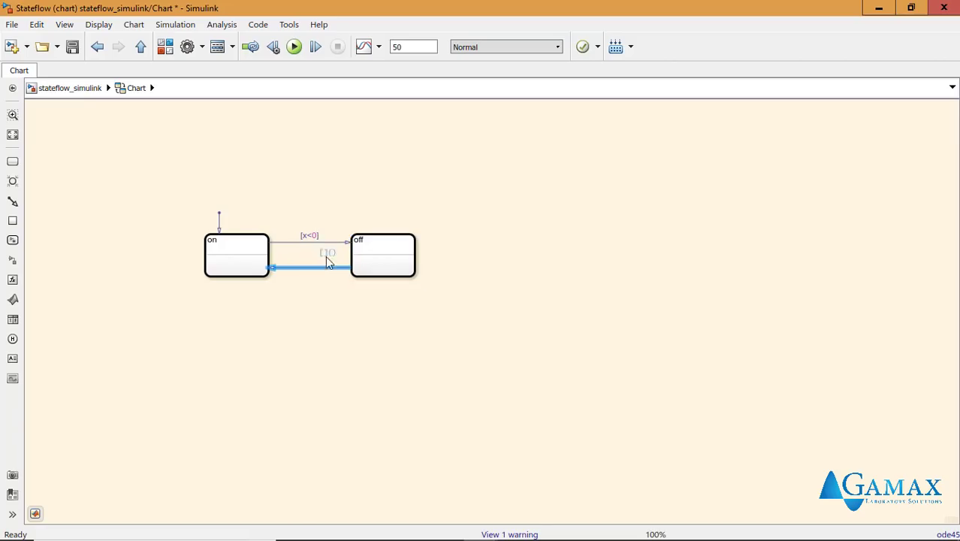
{"action": "left_click", "coordinate": [326, 260]}
{"action": "type", "text": "[x>0"}
{"action": "left_click", "coordinate": [341, 321]}
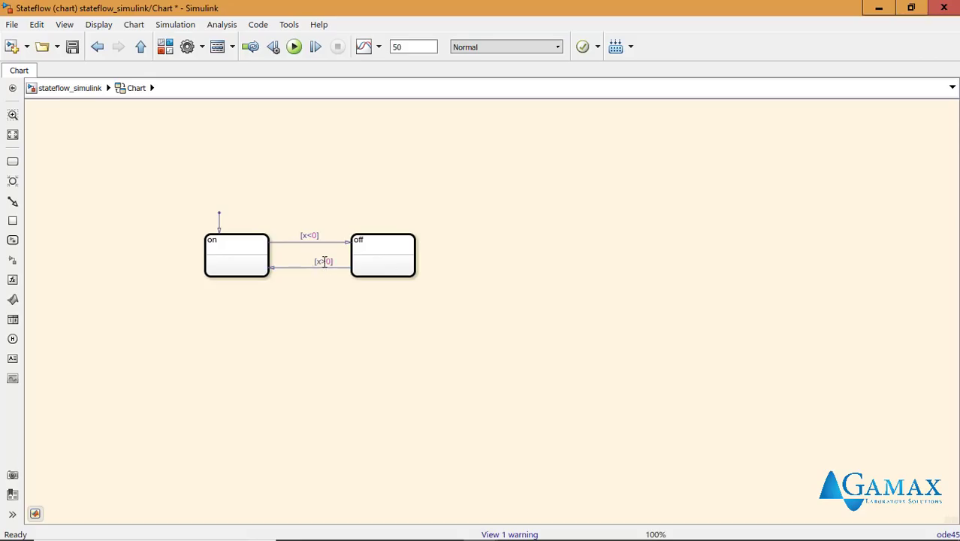
{"action": "left_click_drag", "start_coordinate": [324, 261], "coordinate": [312, 284]}
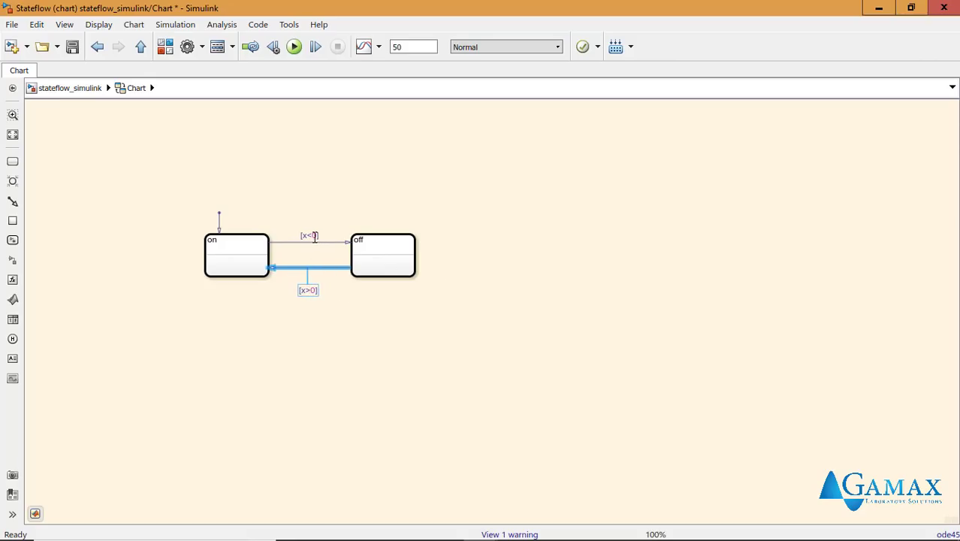
{"action": "left_click_drag", "start_coordinate": [315, 237], "coordinate": [313, 224]}
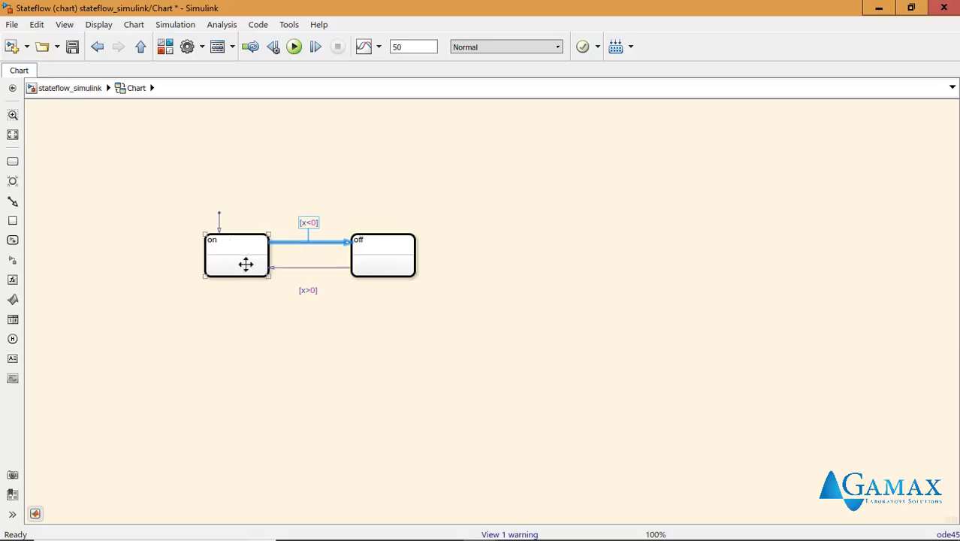
Check the sportMode subsystem, then open the on state inside the Stateflow chart.
{"action": "left_click", "coordinate": [140, 50]}
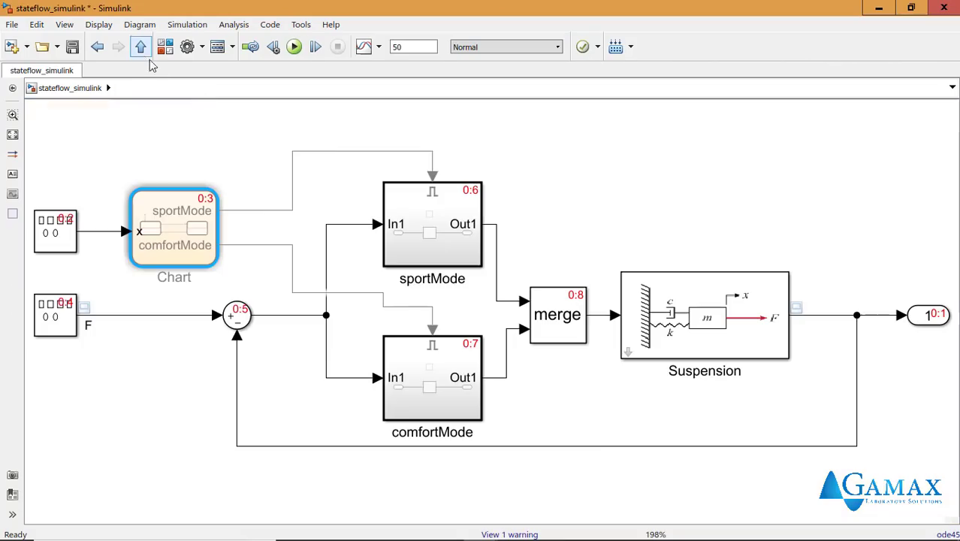
{"action": "double_click", "coordinate": [426, 252]}
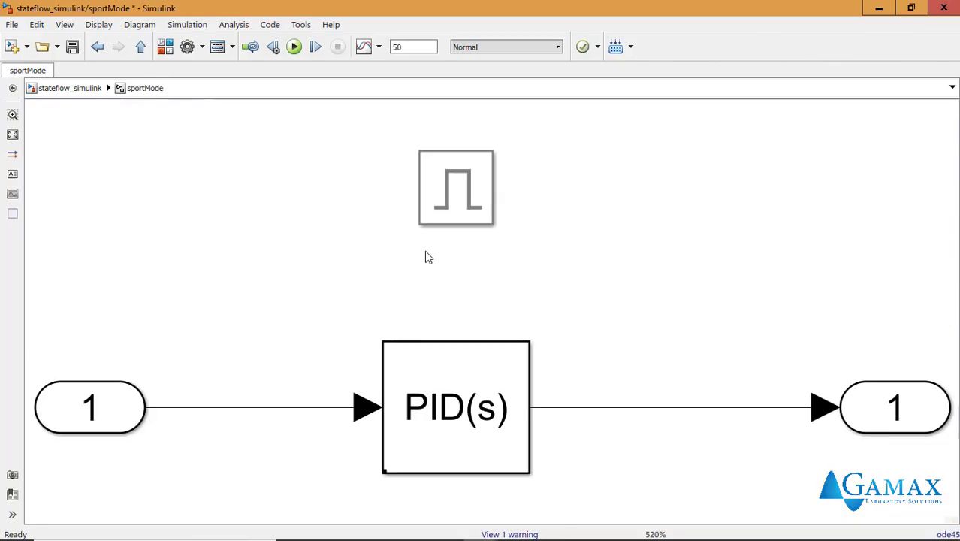
{"action": "left_click", "coordinate": [141, 47]}
{"action": "double_click", "coordinate": [188, 259]}
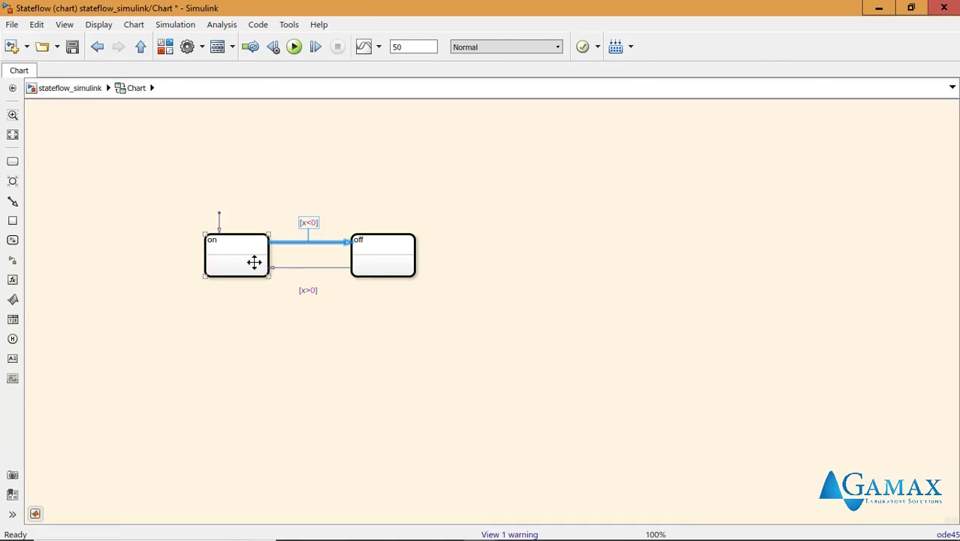
{"action": "left_click", "coordinate": [254, 261]}
{"action": "double_click", "coordinate": [254, 262]}
Delete the sportMode and comfortMode outports and wire the x inport into a new PID Controller.
{"action": "left_click_drag", "start_coordinate": [478, 286], "coordinate": [589, 391]}
{"action": "key", "text": "Delete"}
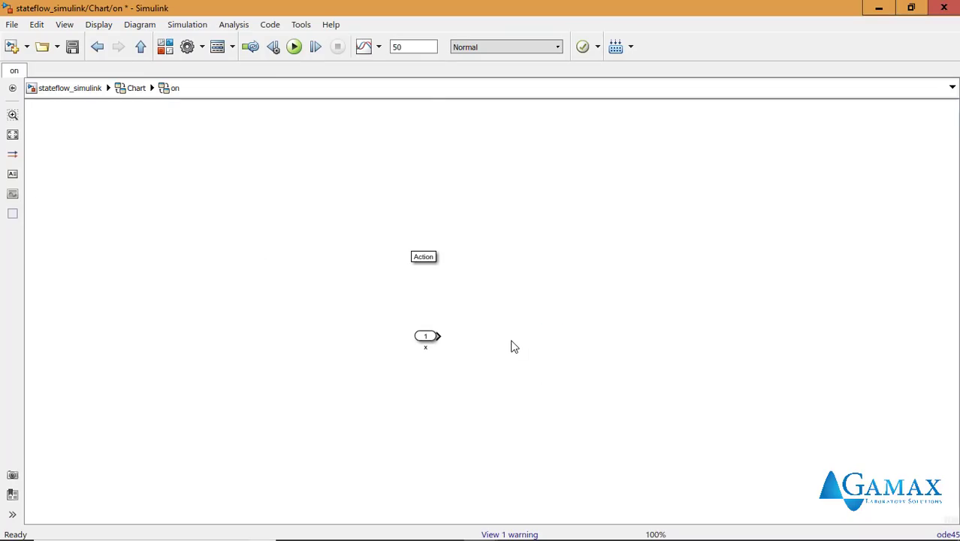
{"action": "key", "text": "space"}
{"action": "left_click_drag", "start_coordinate": [492, 446], "coordinate": [213, 300]}
{"action": "left_click", "coordinate": [481, 336]}
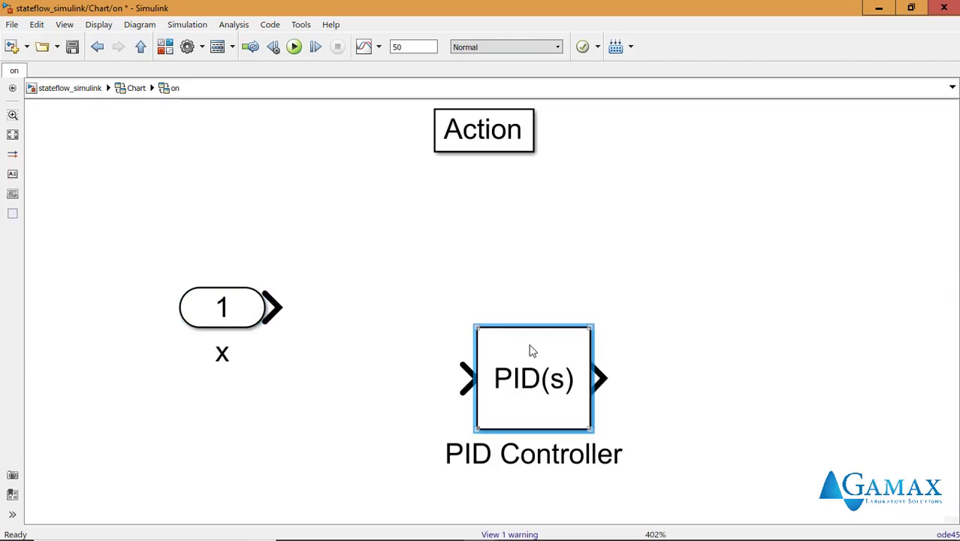
{"action": "left_click_drag", "start_coordinate": [529, 347], "coordinate": [409, 293]}
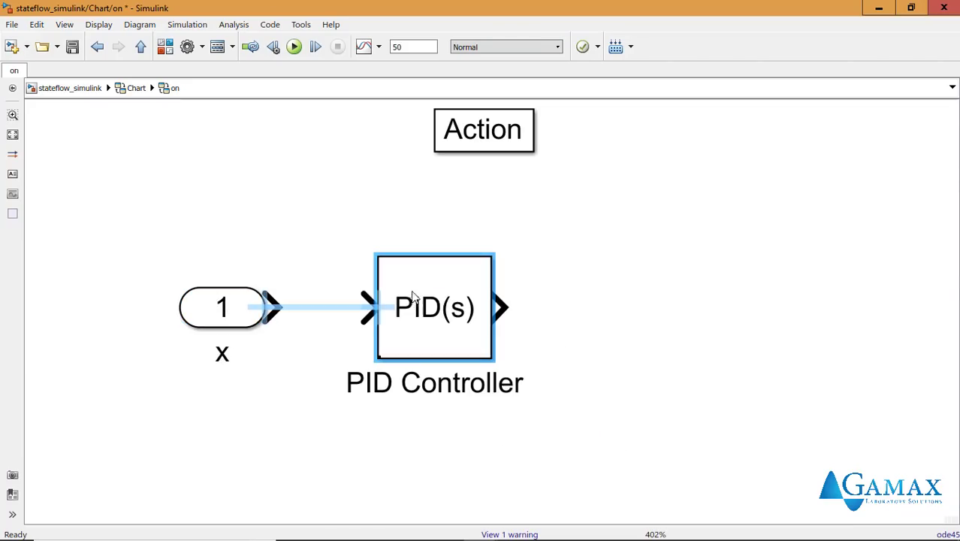
{"action": "left_click", "coordinate": [320, 312]}
{"action": "left_click", "coordinate": [172, 349]}
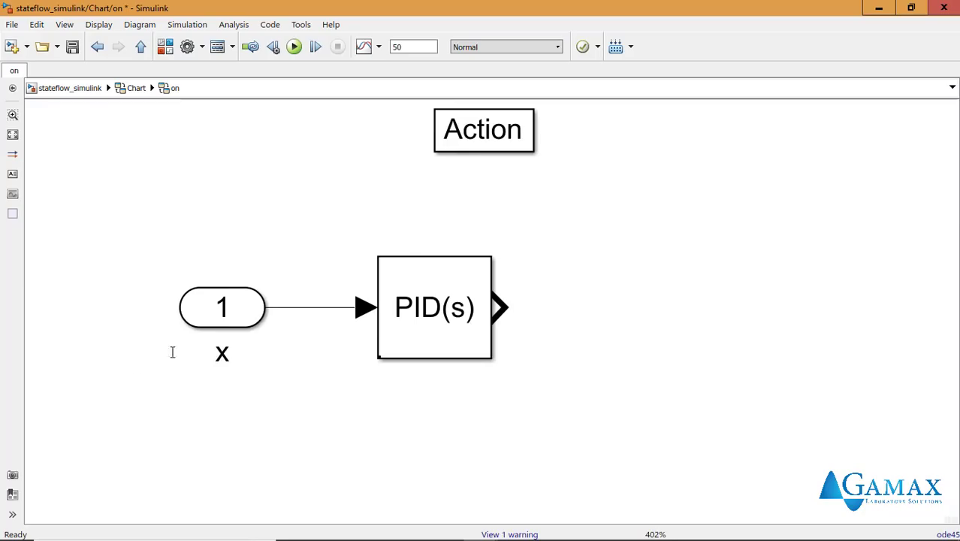
Rename the on state's x inport to error.
{"action": "left_click", "coordinate": [221, 354]}
{"action": "left_click", "coordinate": [222, 354]}
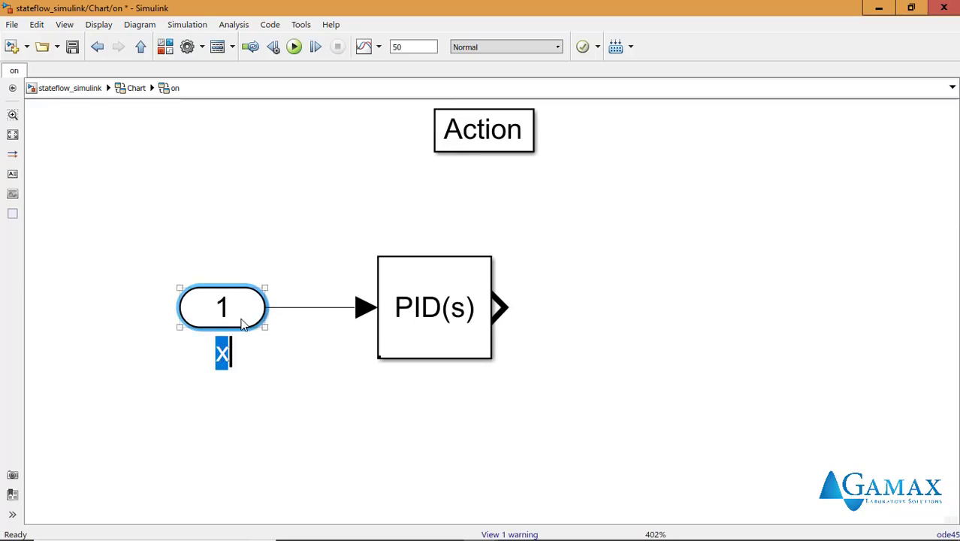
{"action": "type", "text": "refere"}
{"action": "key", "text": "BackSpace"}
{"action": "key", "text": "BackSpace"}
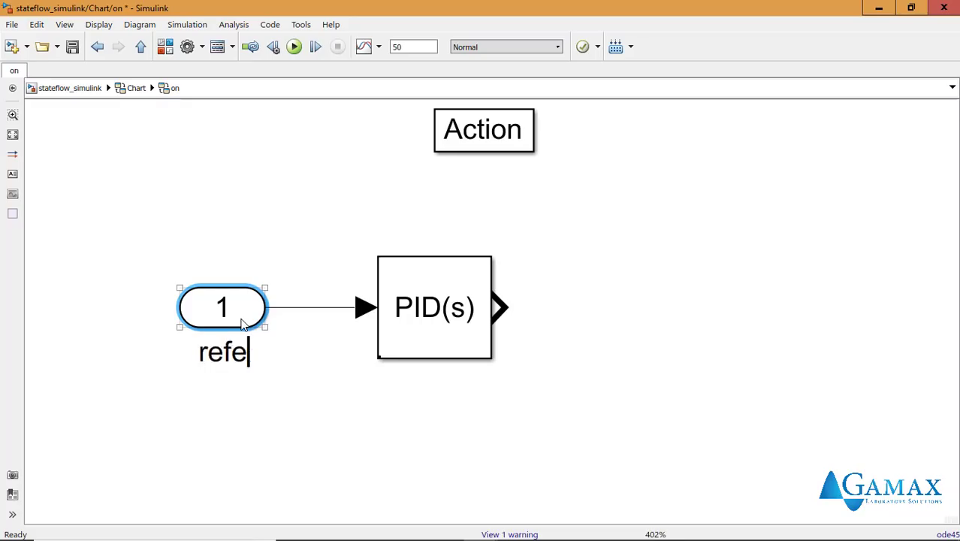
{"action": "key", "text": "BackSpace"}
{"action": "key", "text": "BackSpace"}
{"action": "key", "text": "BackSpace"}
{"action": "key", "text": "BackSpace"}
{"action": "type", "text": "error"}
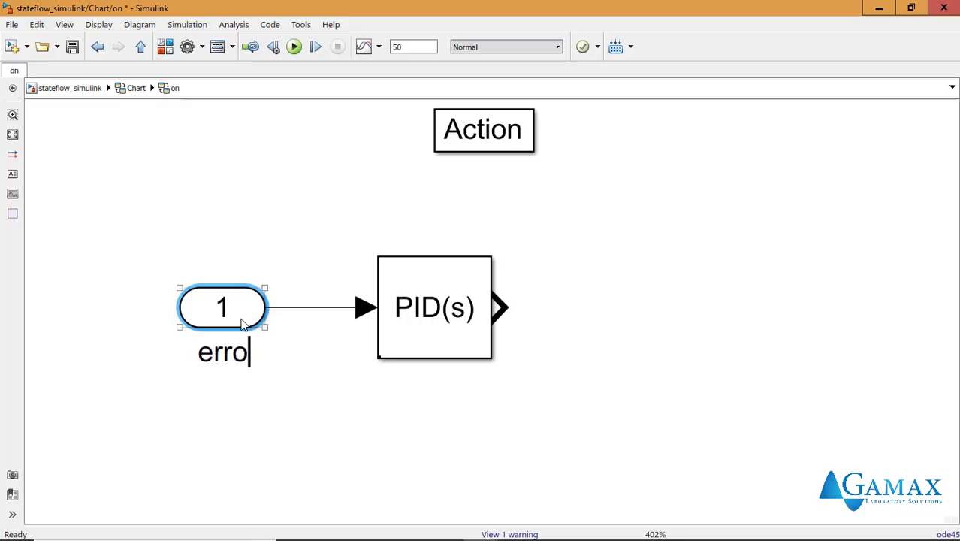
{"action": "left_click", "coordinate": [334, 442]}
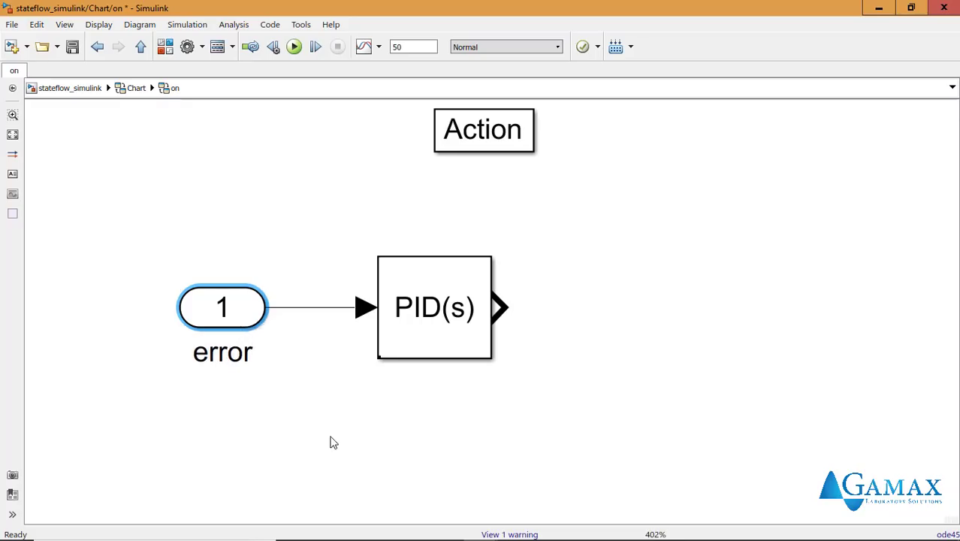
Add an outport named command fed by the PID output, and align Action above the PID.
{"action": "double_click", "coordinate": [601, 310]}
{"action": "type", "text": "o"}
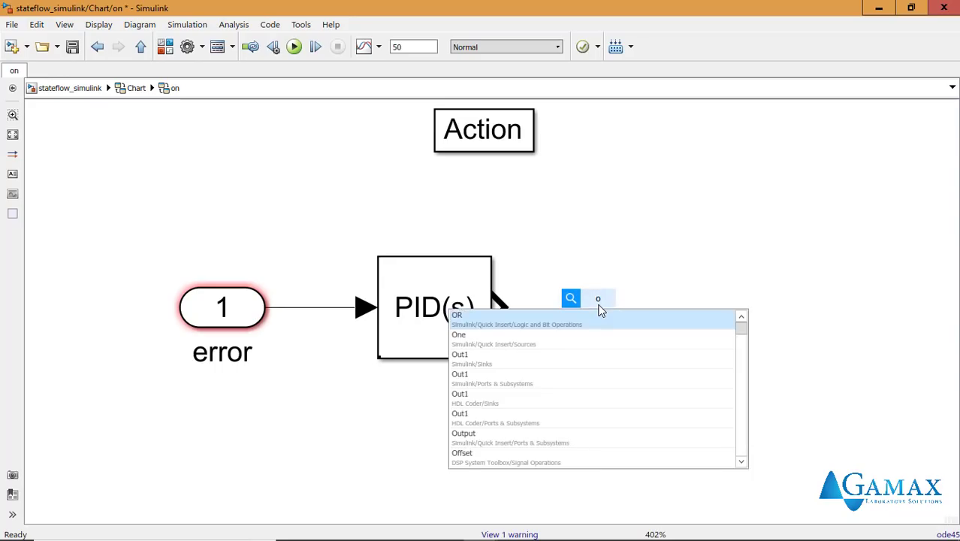
{"action": "type", "text": "ut"}
{"action": "key", "text": "Return"}
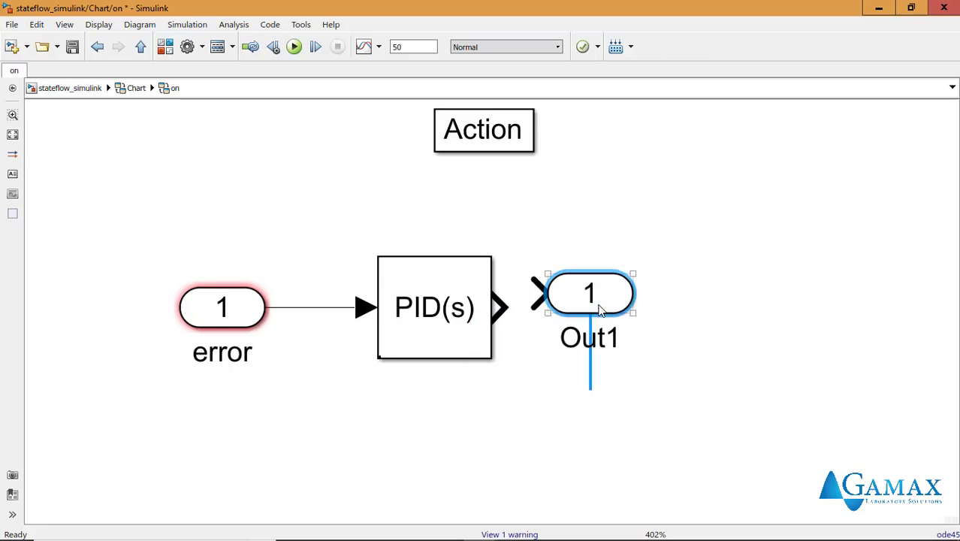
{"action": "key", "text": "Return"}
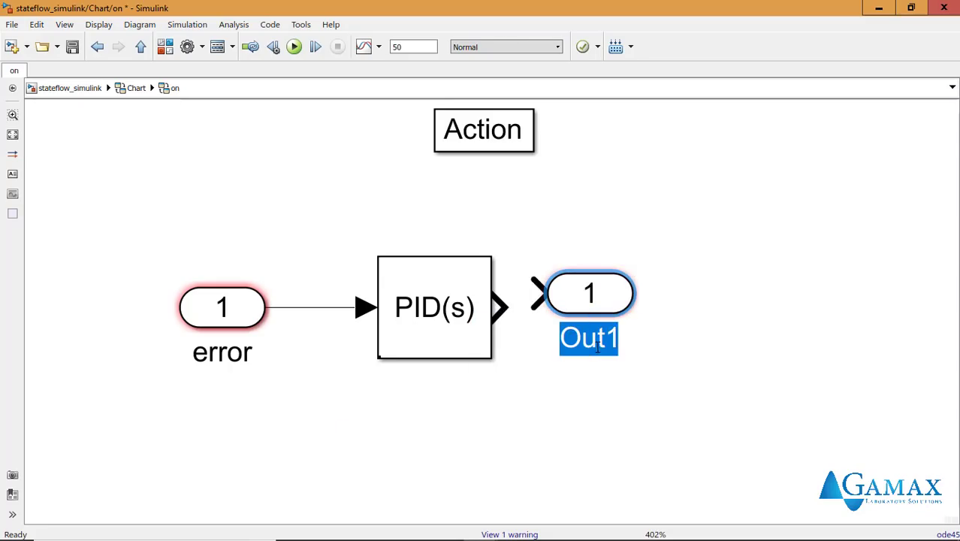
{"action": "type", "text": "comma"}
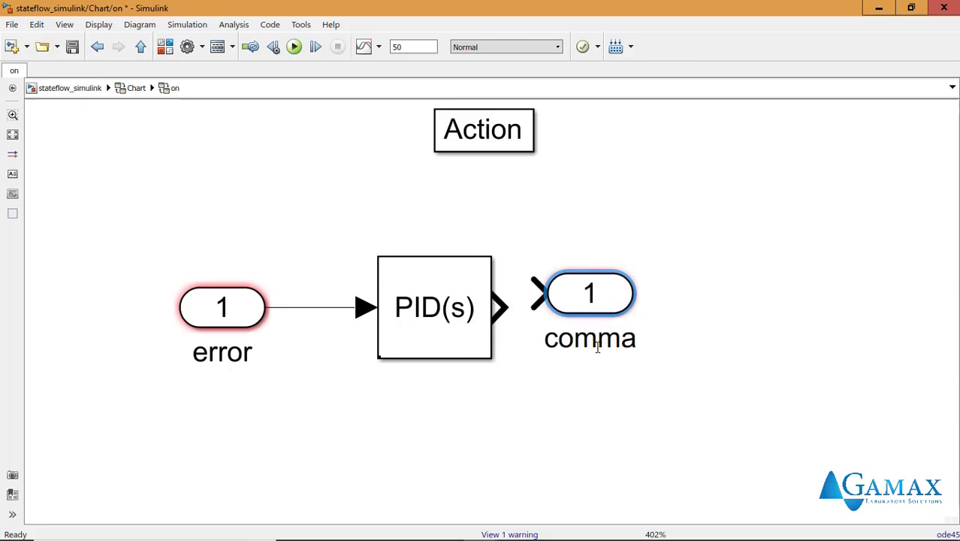
{"action": "type", "text": "nd"}
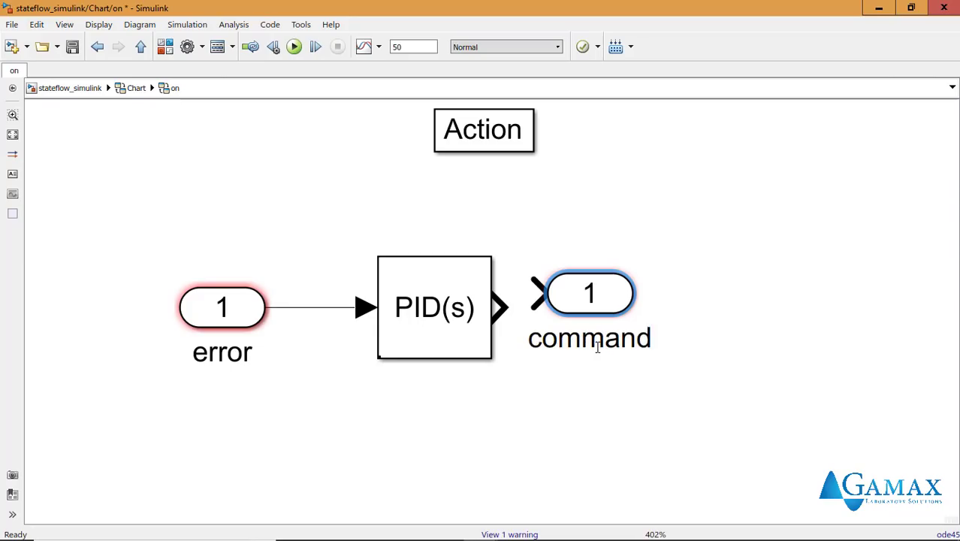
{"action": "left_click", "coordinate": [786, 321]}
{"action": "left_click_drag", "start_coordinate": [591, 305], "coordinate": [637, 317]}
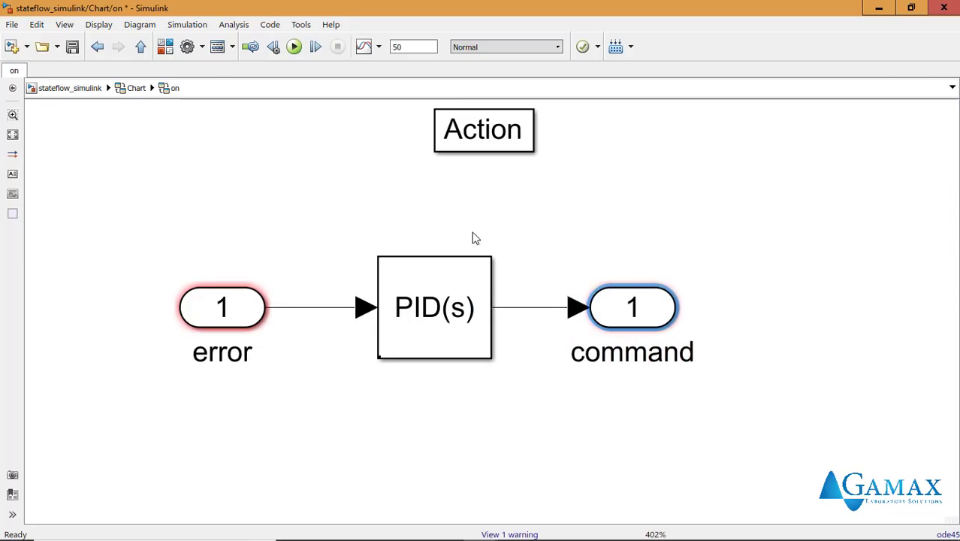
{"action": "left_click_drag", "start_coordinate": [480, 143], "coordinate": [437, 144]}
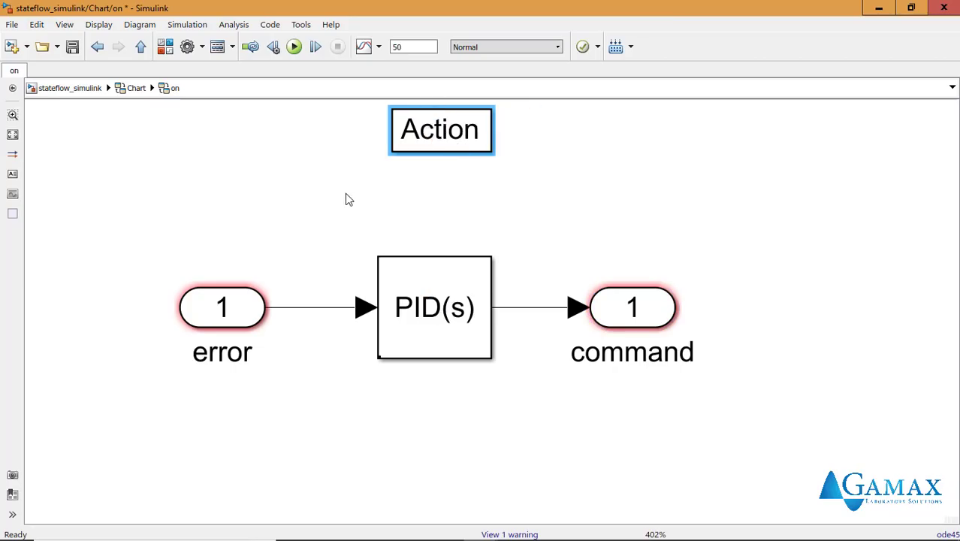
{"action": "left_click", "coordinate": [348, 199]}
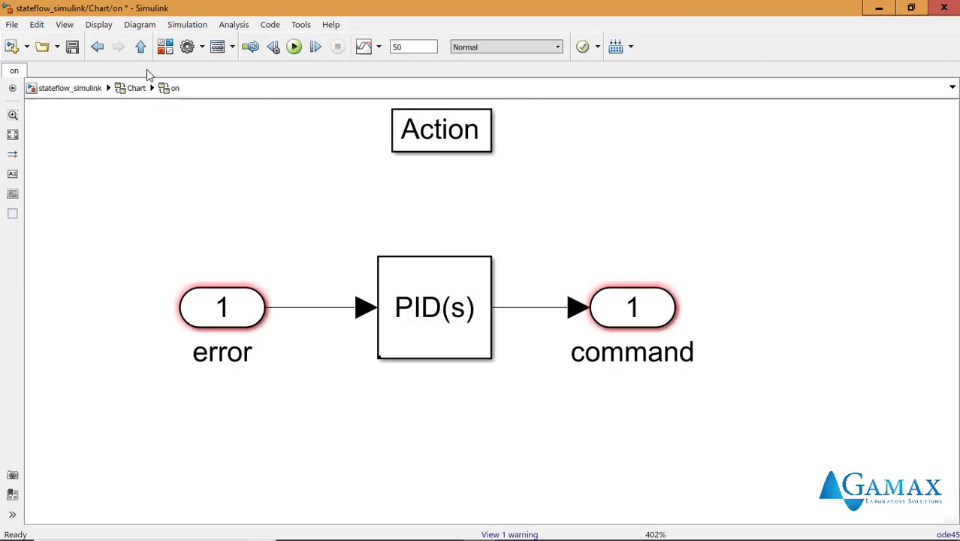
Copy the PID Controller from the comfortMode subsystem into the off state.
{"action": "left_click", "coordinate": [141, 47]}
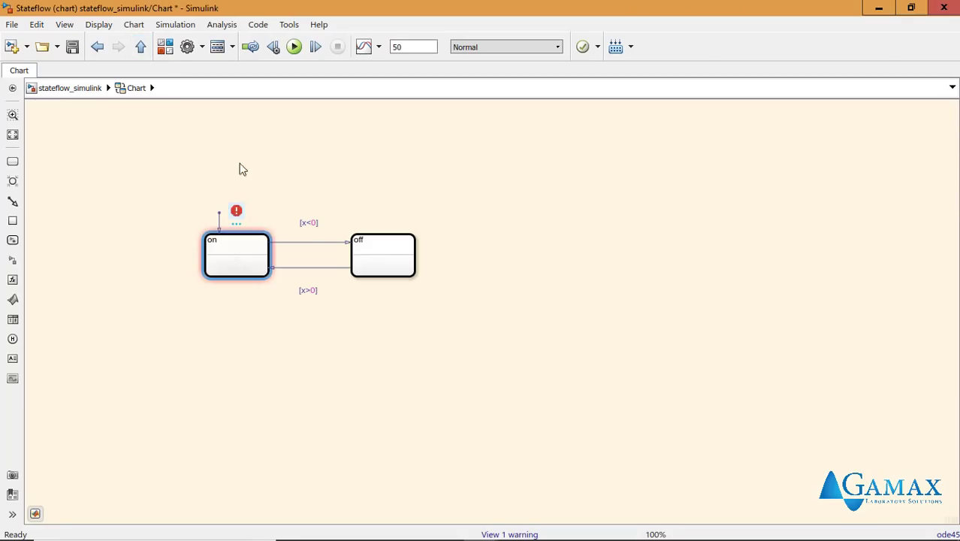
{"action": "double_click", "coordinate": [380, 259]}
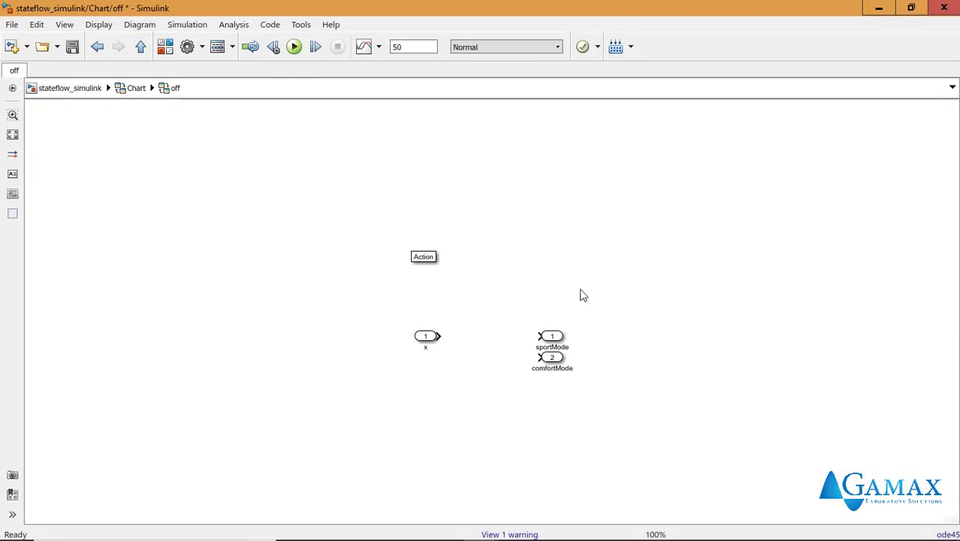
{"action": "left_click", "coordinate": [140, 47]}
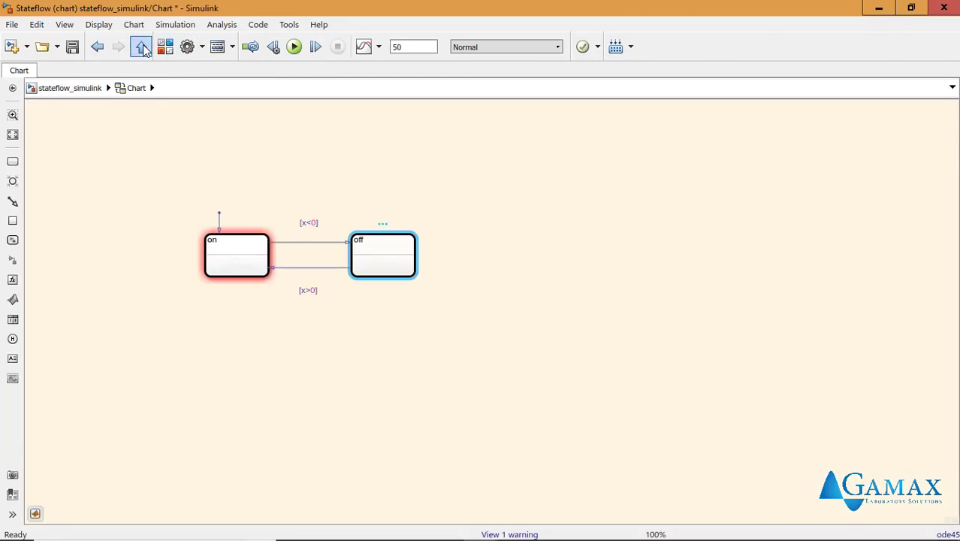
{"action": "left_click", "coordinate": [143, 47]}
{"action": "double_click", "coordinate": [427, 385]}
{"action": "left_click", "coordinate": [490, 362]}
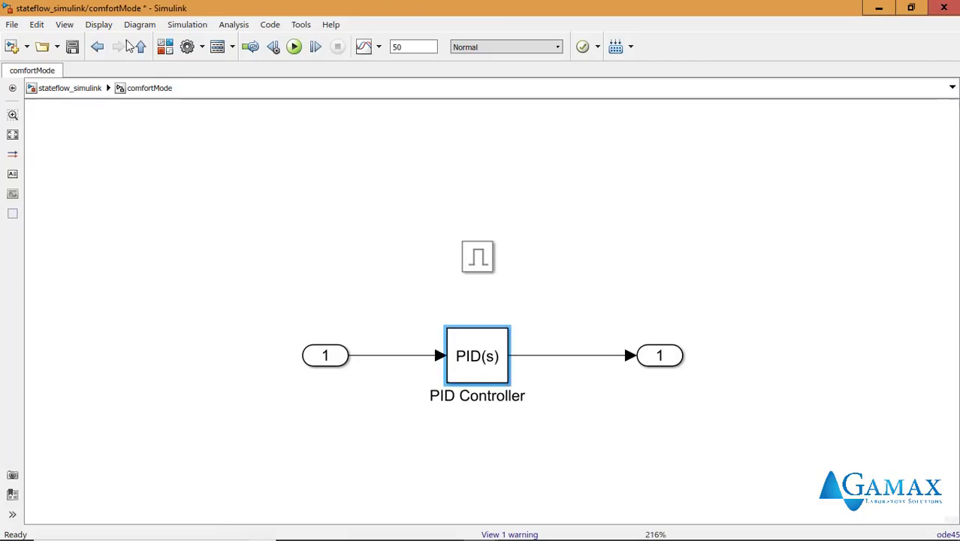
{"action": "left_click", "coordinate": [141, 46]}
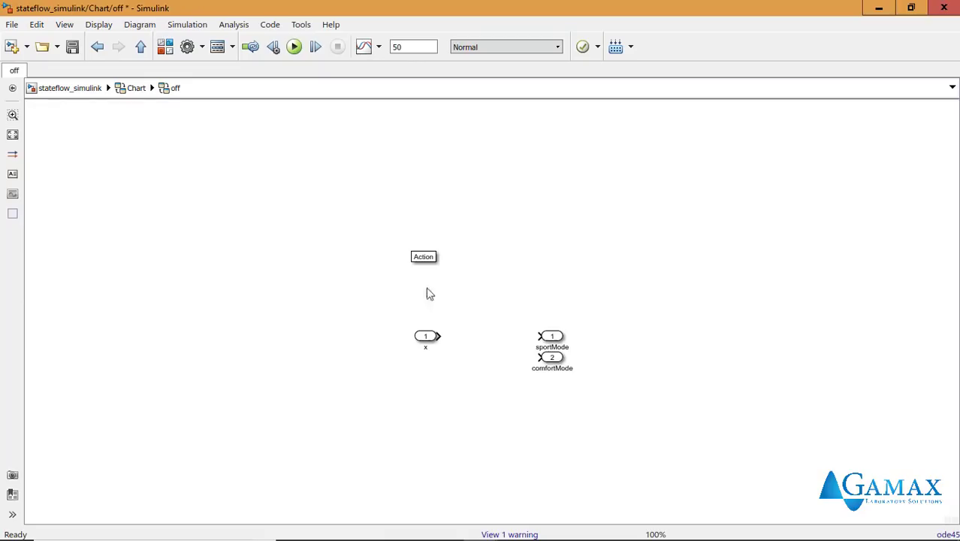
Delete the off state's sportMode and comfortMode outputs and make room for the PID.
{"action": "left_click_drag", "start_coordinate": [502, 311], "coordinate": [613, 392]}
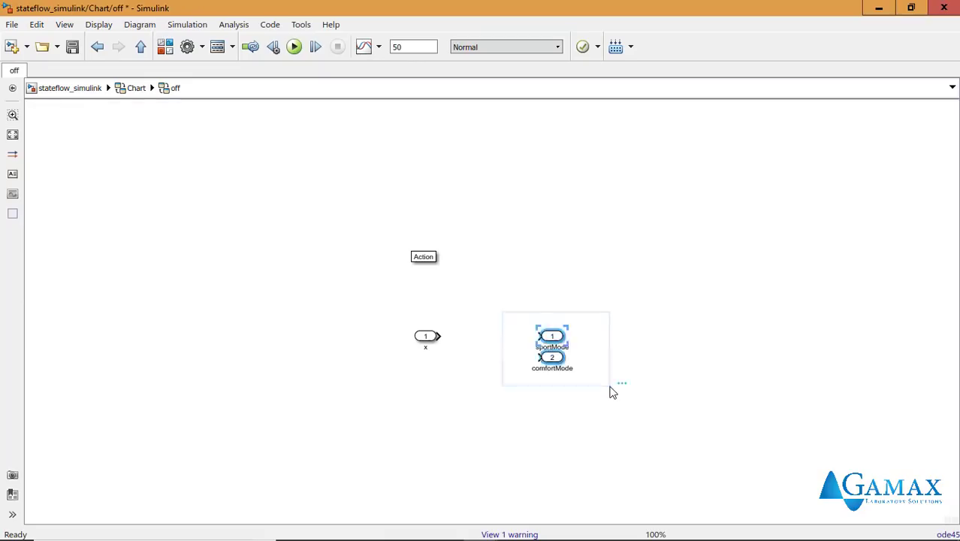
{"action": "key", "text": "Delete"}
{"action": "scroll", "coordinate": [490, 338], "scroll_direction": "up", "scroll_amount": 6}
{"action": "left_click_drag", "start_coordinate": [199, 109], "coordinate": [467, 304]}
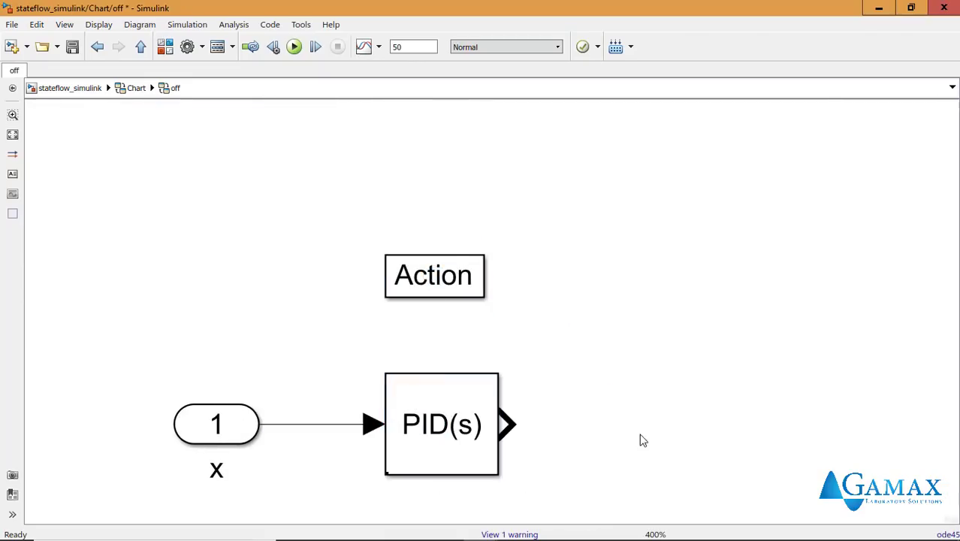
Add an output port named command after the PID Controller.
{"action": "double_click", "coordinate": [638, 437]}
{"action": "type", "text": "out"}
{"action": "key", "text": "Return"}
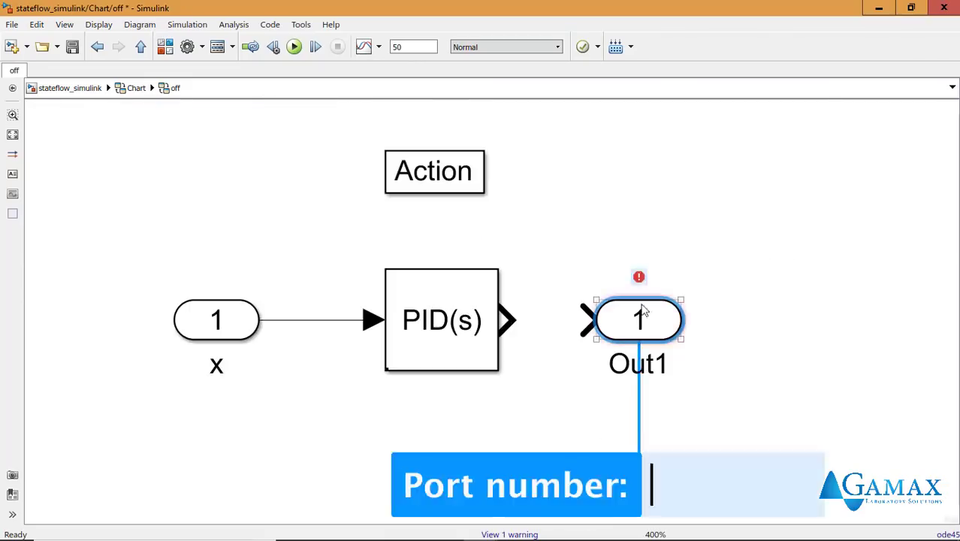
{"action": "key", "text": "Return"}
{"action": "double_click", "coordinate": [637, 363]}
{"action": "type", "text": "command"}
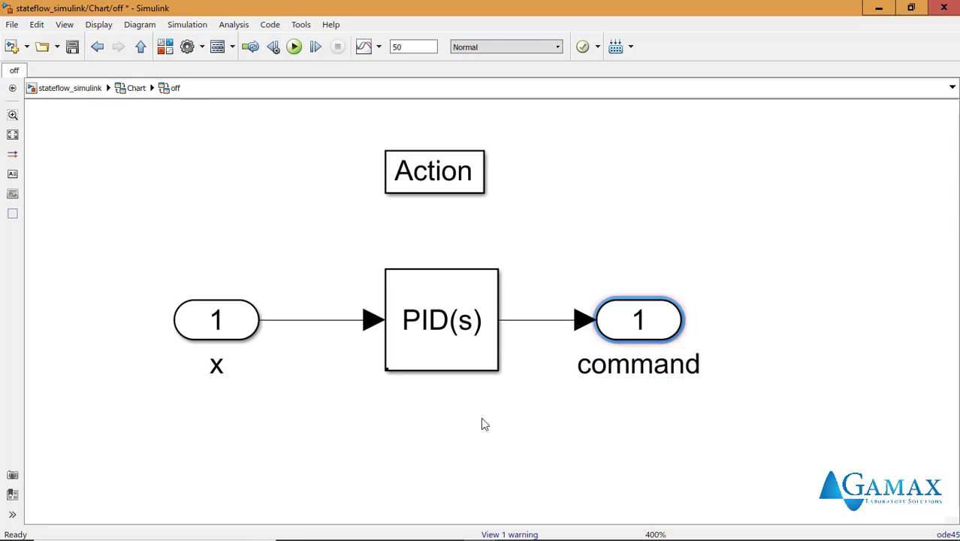
Rename the off state's x input to error and return to the chart.
{"action": "double_click", "coordinate": [216, 365]}
{"action": "type", "text": "error"}
{"action": "left_click", "coordinate": [436, 179]}
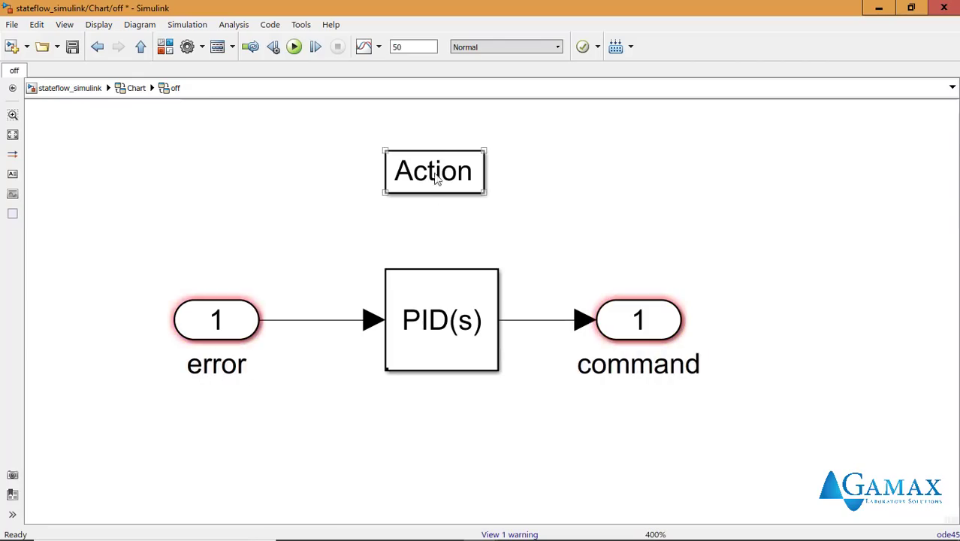
{"action": "left_click", "coordinate": [141, 47]}
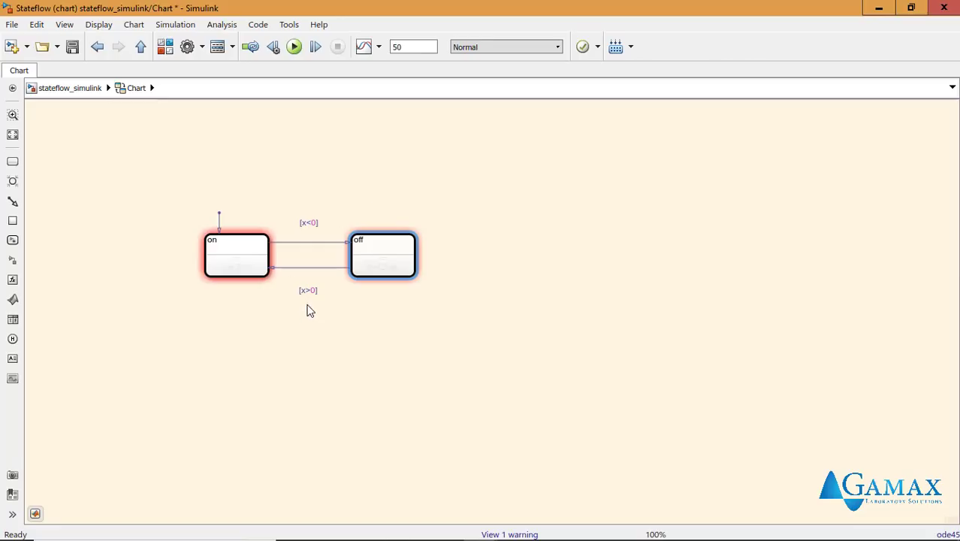
Show the chart's Symbols list and delete the sportMode and comfortMode symbols.
{"action": "left_click", "coordinate": [65, 24]}
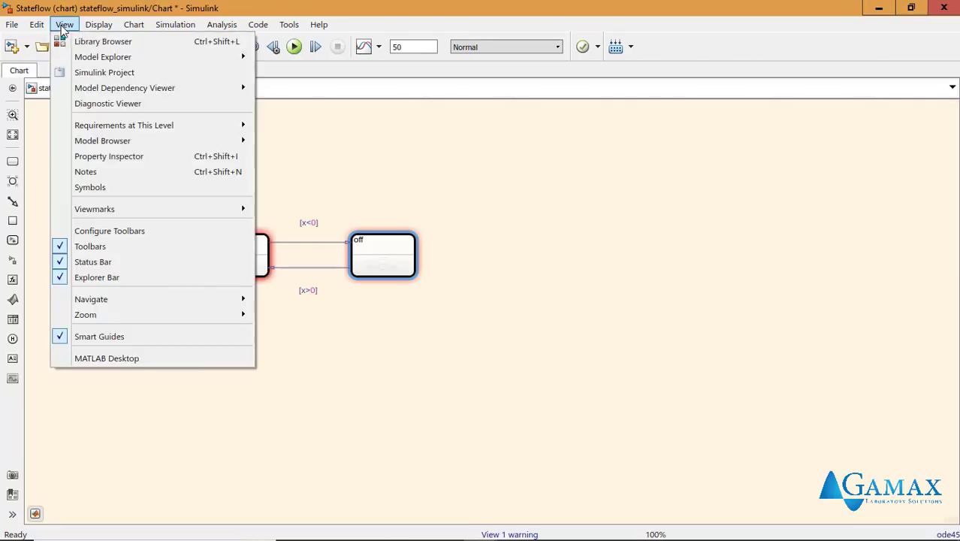
{"action": "left_click", "coordinate": [113, 187]}
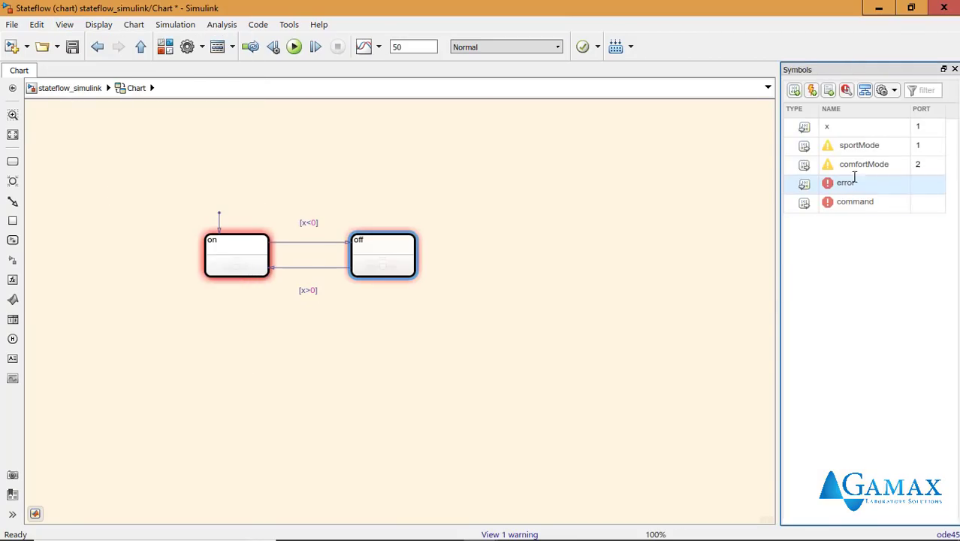
{"action": "right_click", "coordinate": [853, 145]}
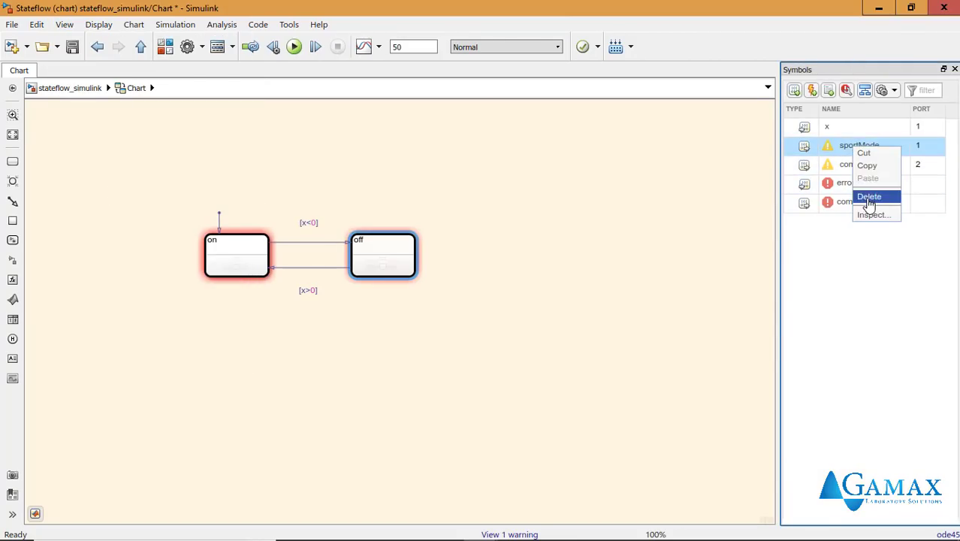
{"action": "left_click", "coordinate": [869, 198]}
{"action": "right_click", "coordinate": [855, 148]}
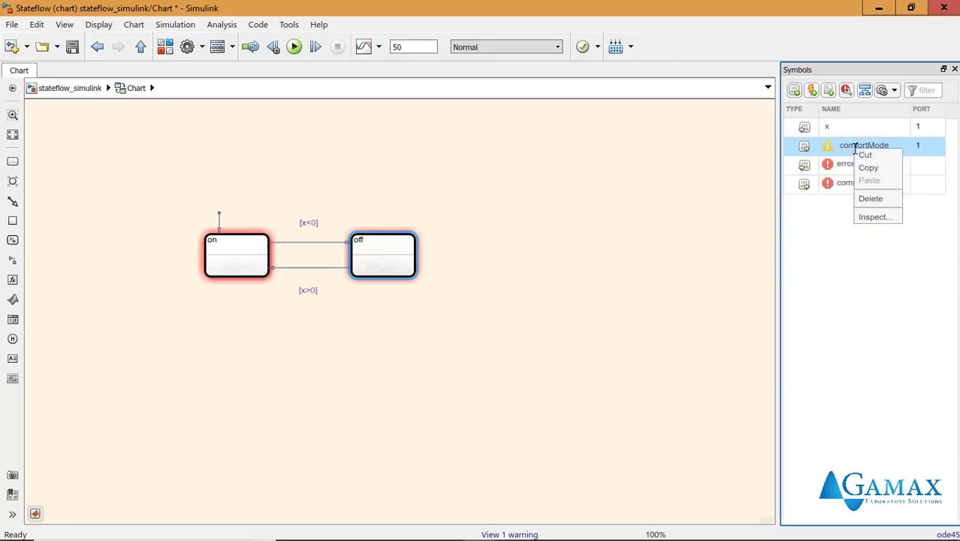
{"action": "left_click", "coordinate": [870, 198]}
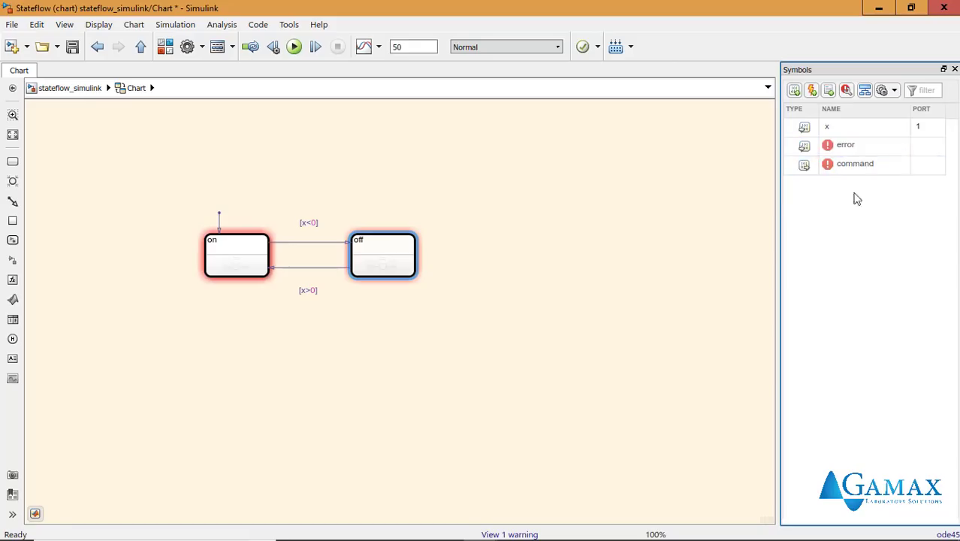
Set error as Input Data and command as Output Data, then return to the top-level model.
{"action": "left_click", "coordinate": [804, 148]}
{"action": "left_click", "coordinate": [825, 170]}
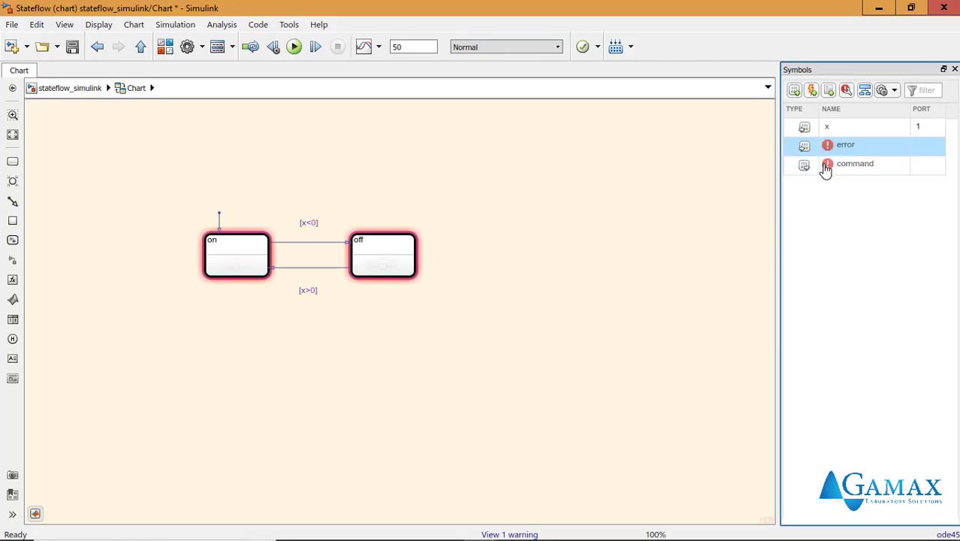
{"action": "left_click", "coordinate": [818, 170]}
{"action": "left_click", "coordinate": [802, 167]}
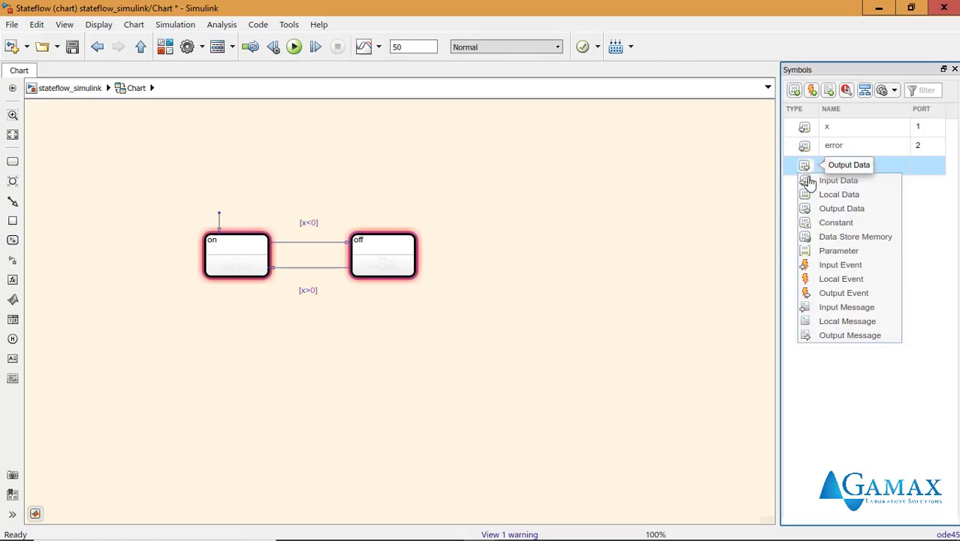
{"action": "left_click", "coordinate": [859, 213]}
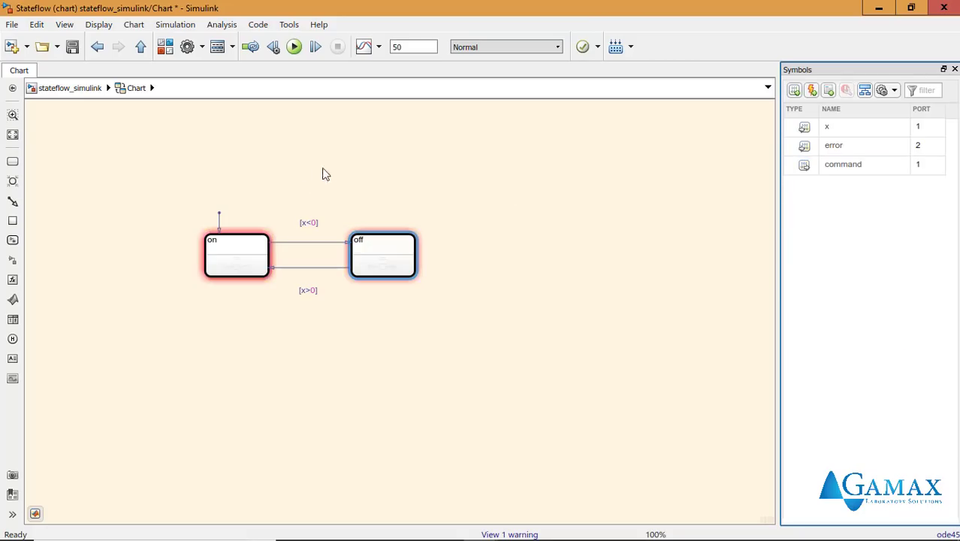
{"action": "left_click", "coordinate": [199, 155]}
{"action": "key", "text": "space"}
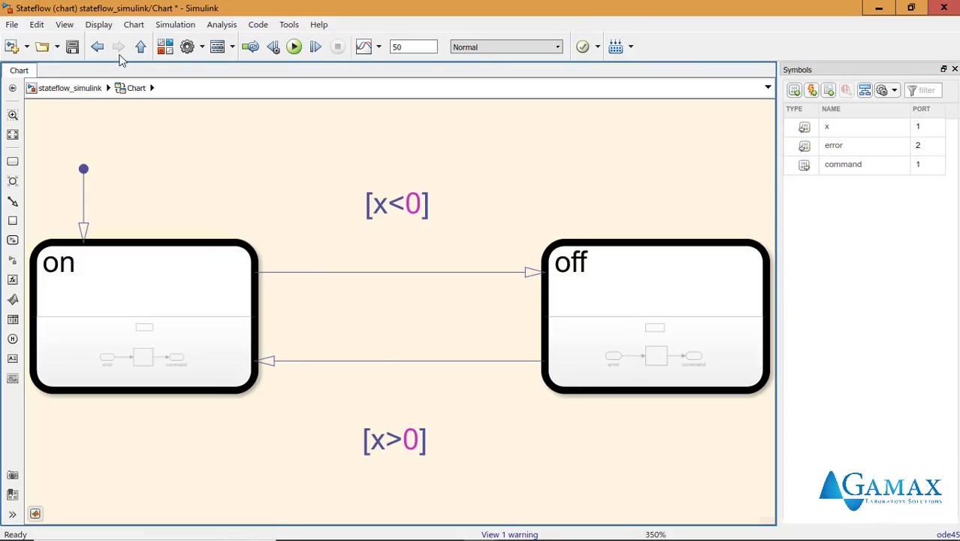
{"action": "left_click", "coordinate": [139, 47]}
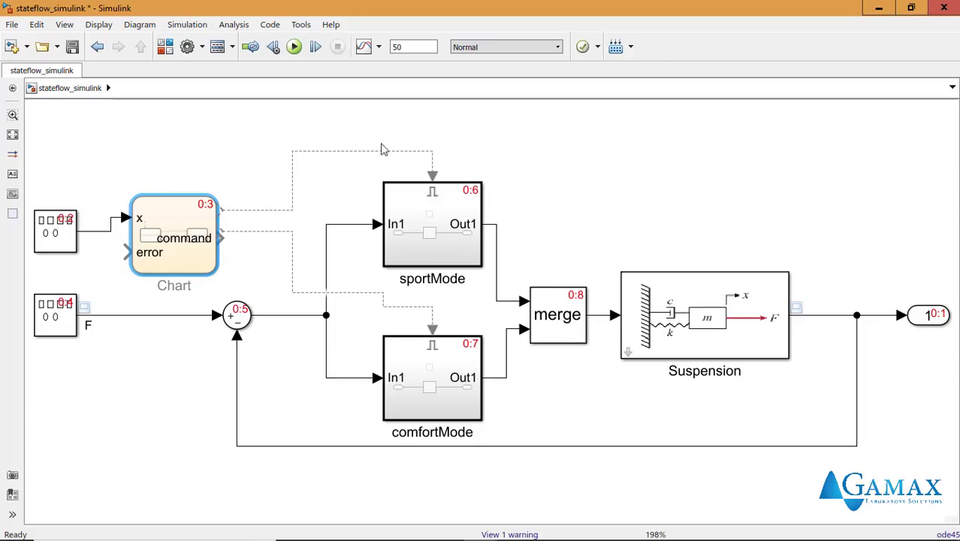
Delete sportMode, comfortMode and Merge, then drop the Chart into the gap aligned with Suspension's input.
{"action": "left_click_drag", "start_coordinate": [380, 149], "coordinate": [568, 422]}
{"action": "key", "text": "Delete"}
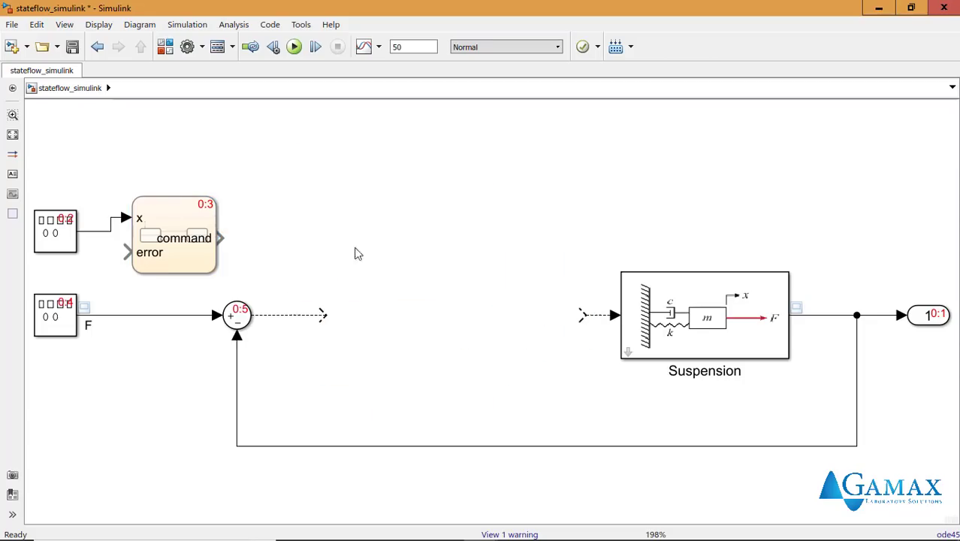
{"action": "mouse_move", "coordinate": [188, 232]}
{"action": "left_mouse_down"}
{"action": "mouse_move", "coordinate": [590, 318]}
{"action": "mouse_move", "coordinate": [581, 317]}
{"action": "left_mouse_up"}
{"action": "left_click_drag", "start_coordinate": [497, 307], "coordinate": [453, 321]}
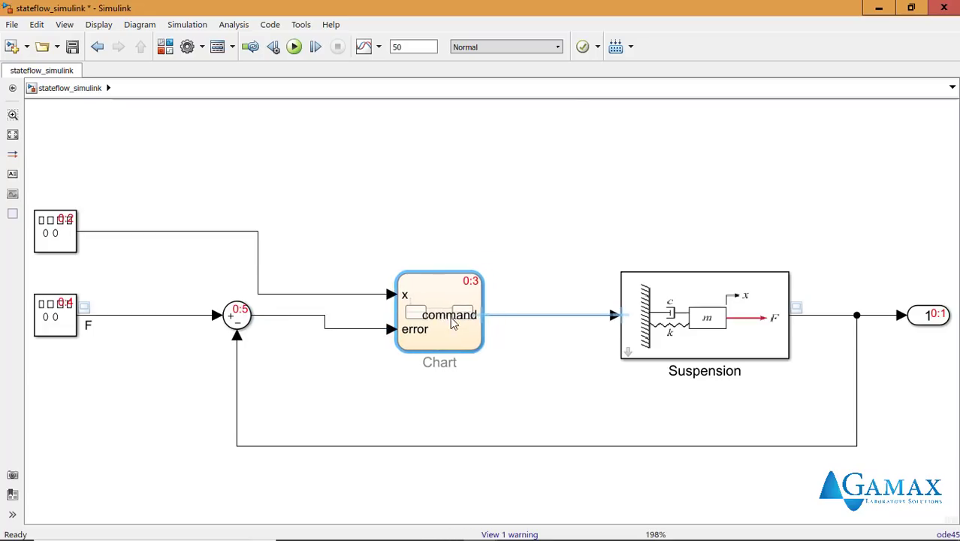
Rerun the restructured model to 50 s and open the x, F scope to compare responses.
{"action": "left_click", "coordinate": [427, 229]}
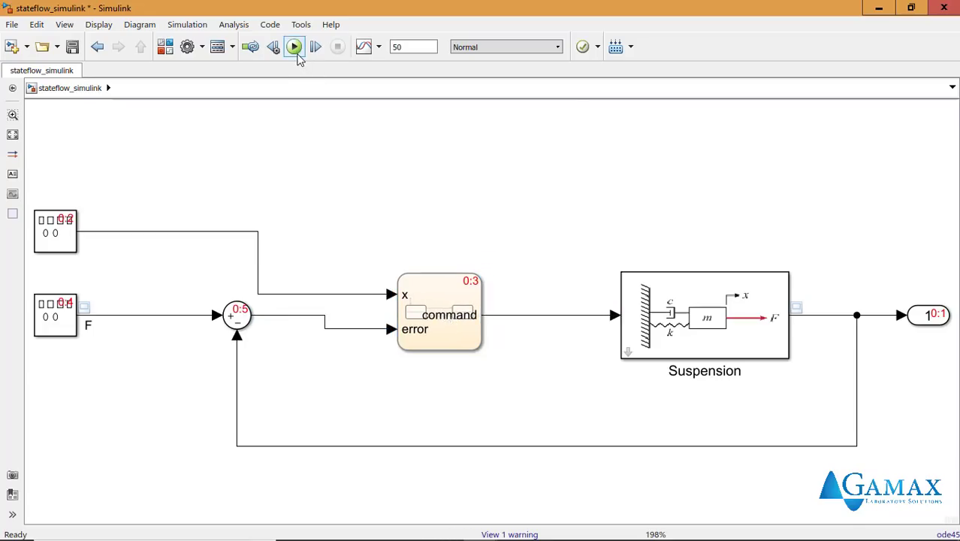
{"action": "left_click", "coordinate": [297, 56]}
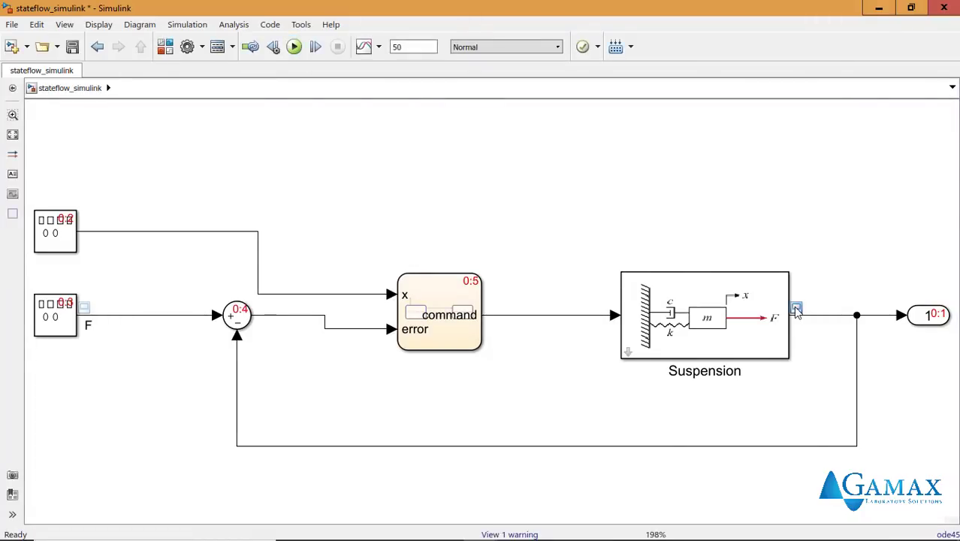
{"action": "double_click", "coordinate": [795, 309]}
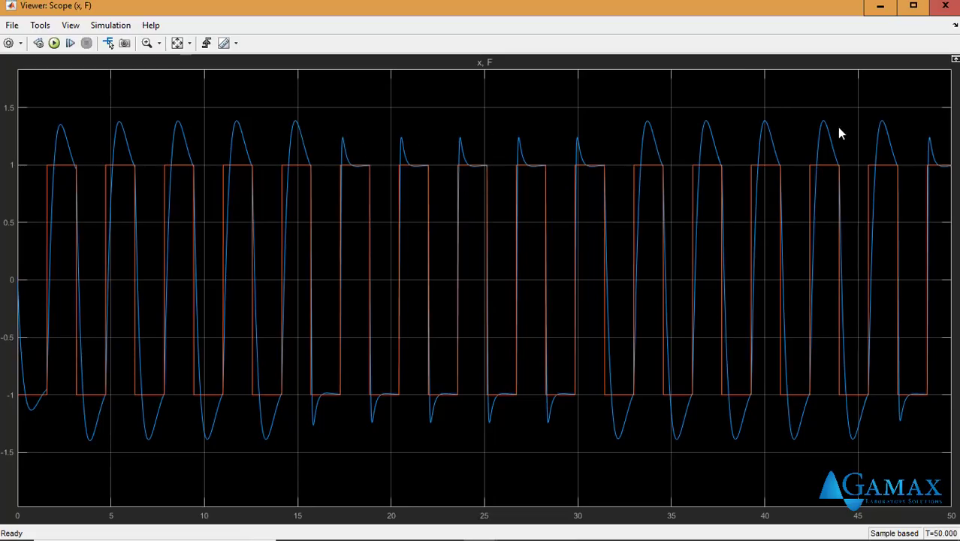
{"action": "left_click", "coordinate": [943, 6]}
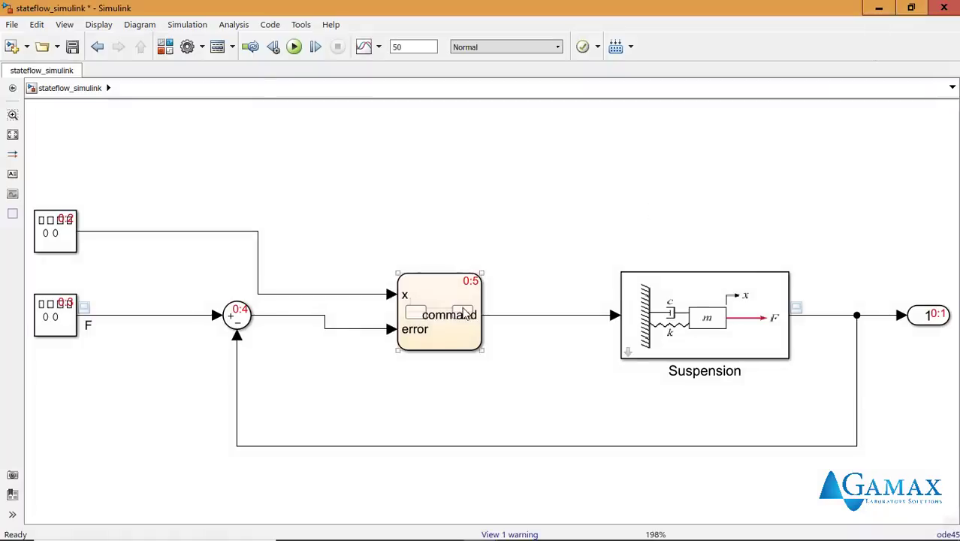